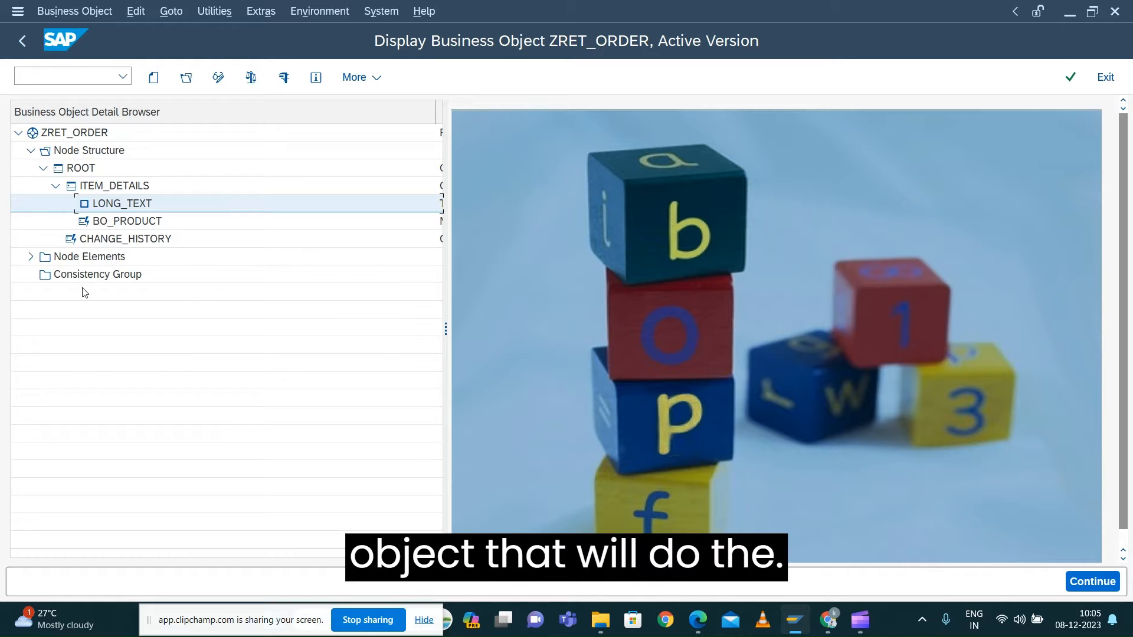
Step: Switch business object ZRET_ORDER to change mode and create a delegated subnode under ROOT
left_click(56, 185)
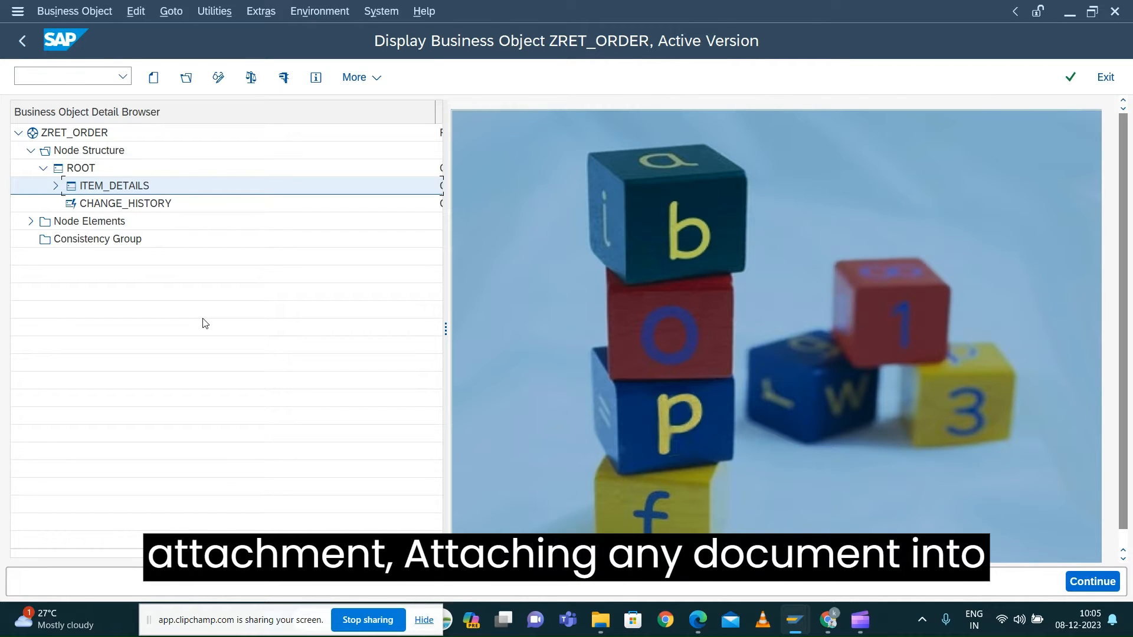
left_click(83, 171)
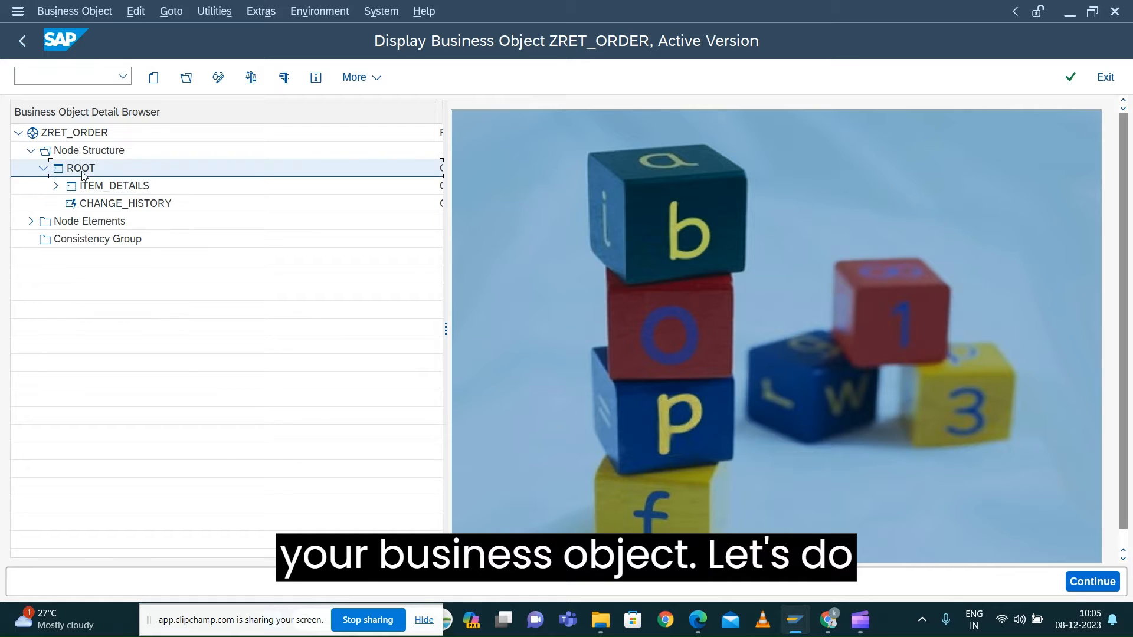
left_click(219, 78)
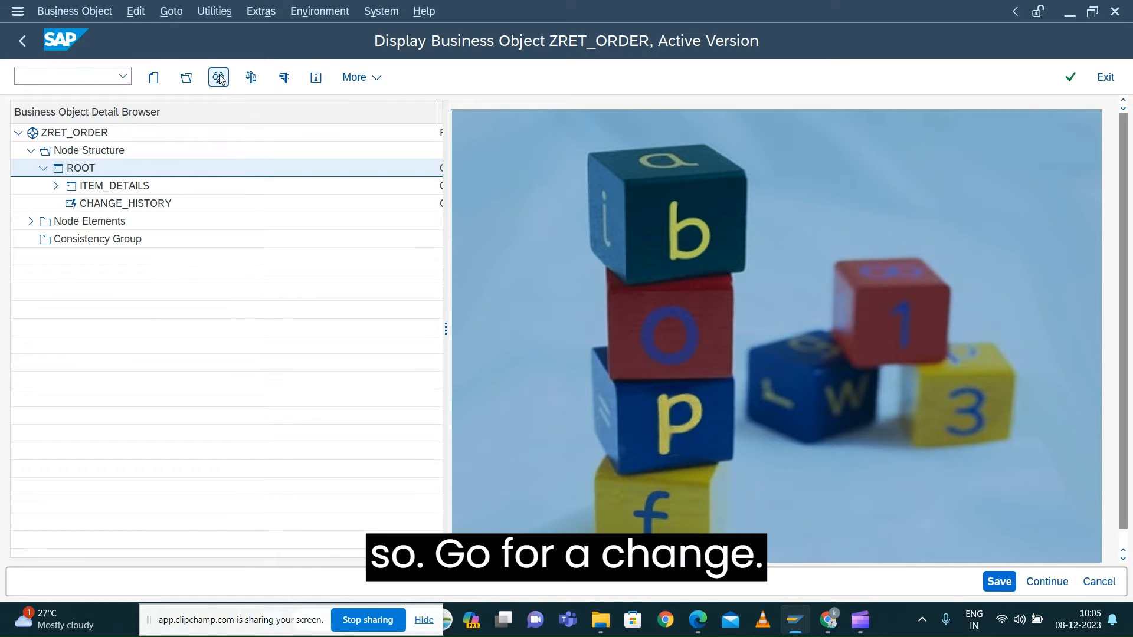
right_click(85, 172)
mouse_move(113, 186)
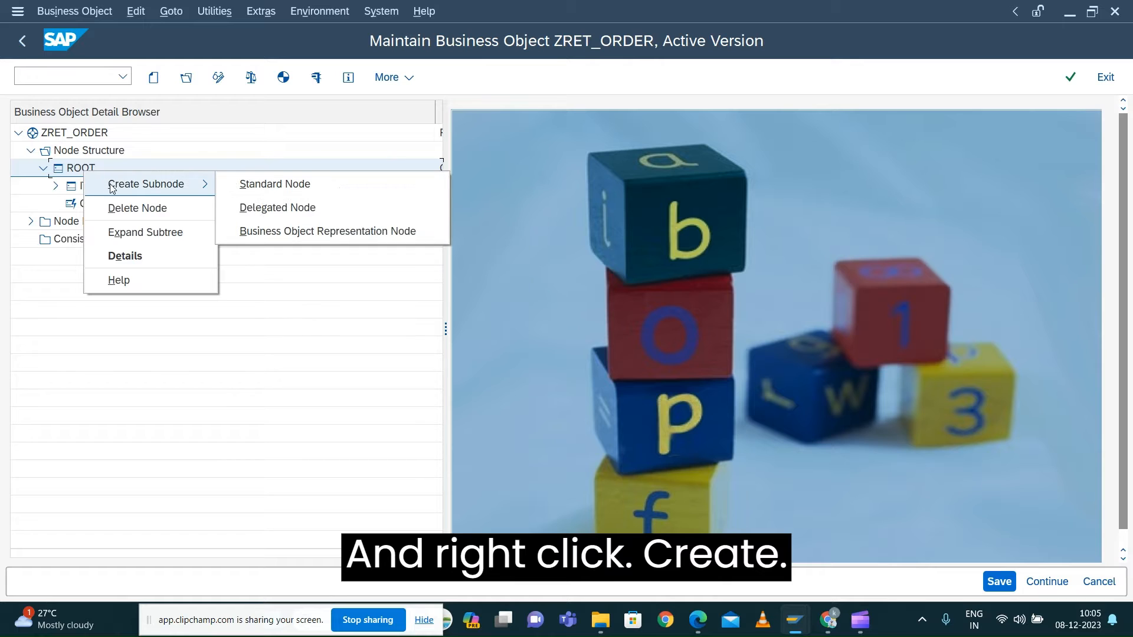
left_click(295, 209)
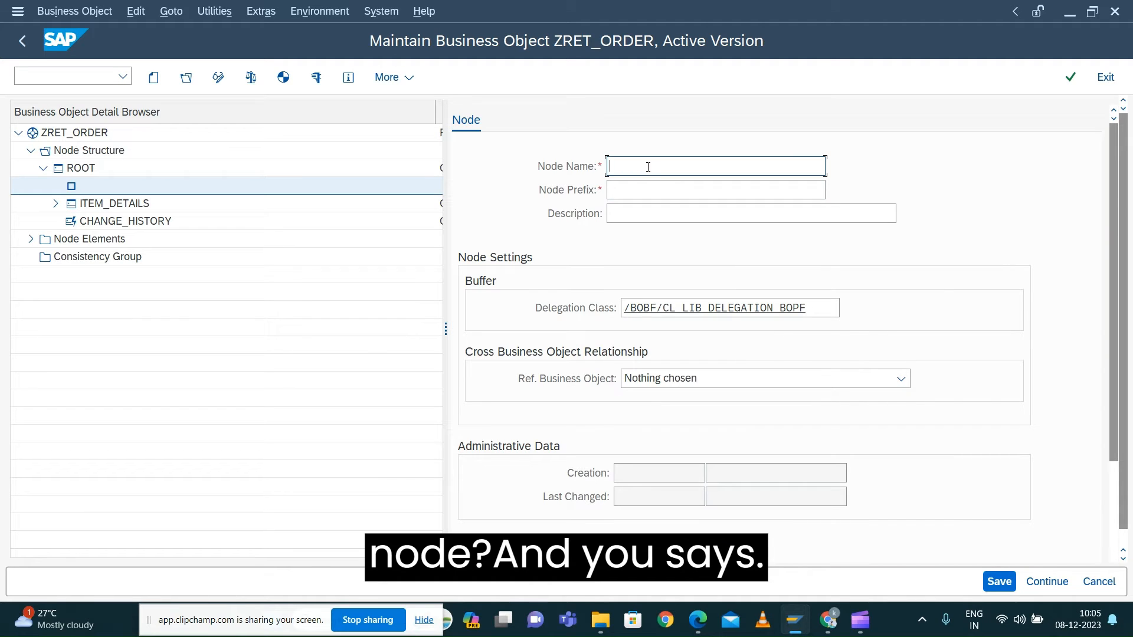
Step: Enter "attachment" as the new node's name and "Attachment" as its prefix
type("A")
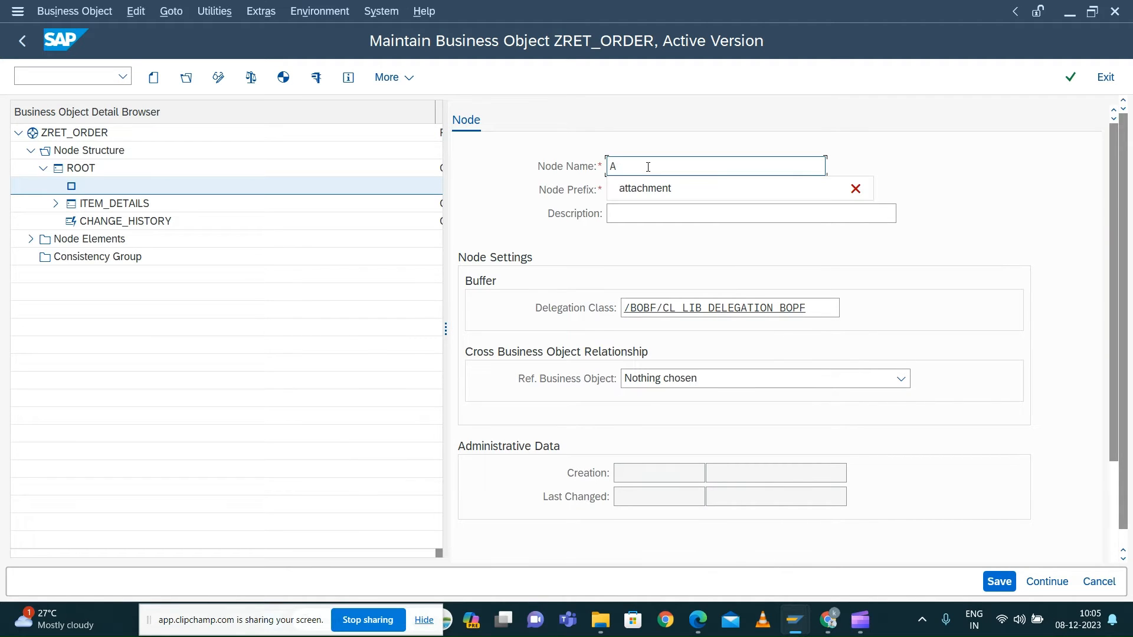
key("Down")
key("Return")
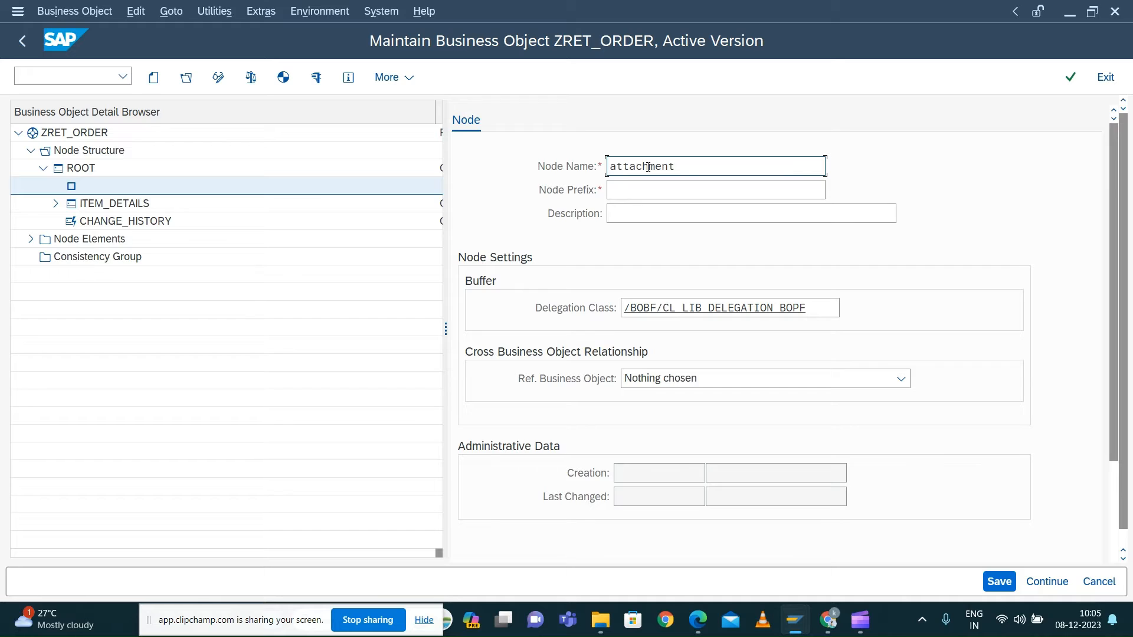
key("Tab")
type("At")
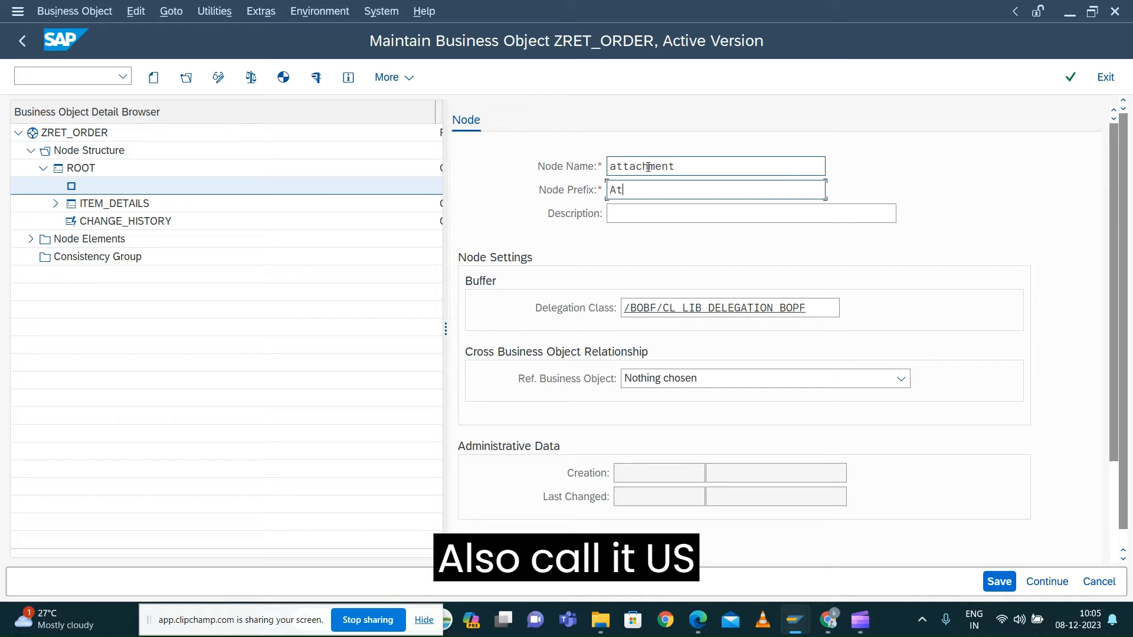
type("tachmet")
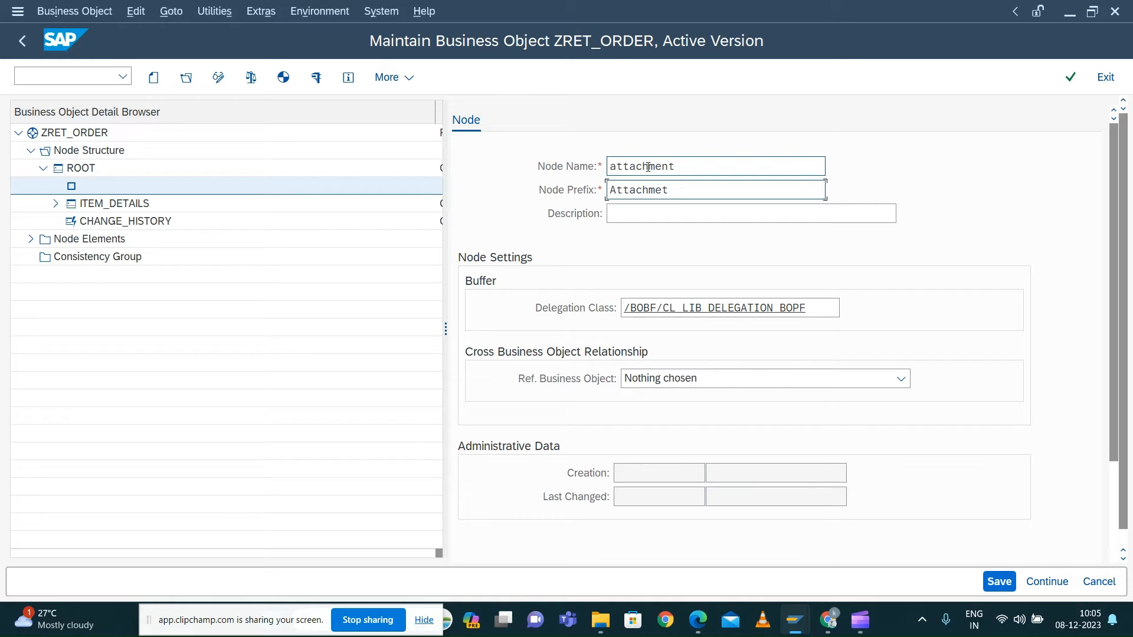
key("BackSpace")
type("nt")
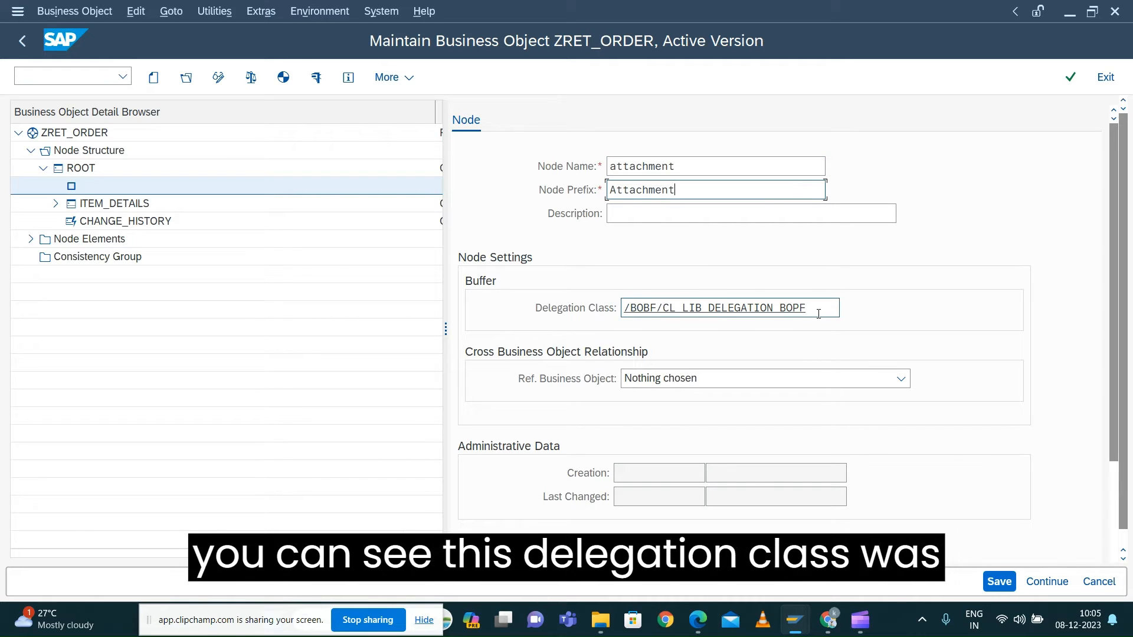
Step: Set the node's referenced business object to /BOBF/ATTACHMENT_FOLDER and save the node
left_click_drag(820, 310, 615, 331)
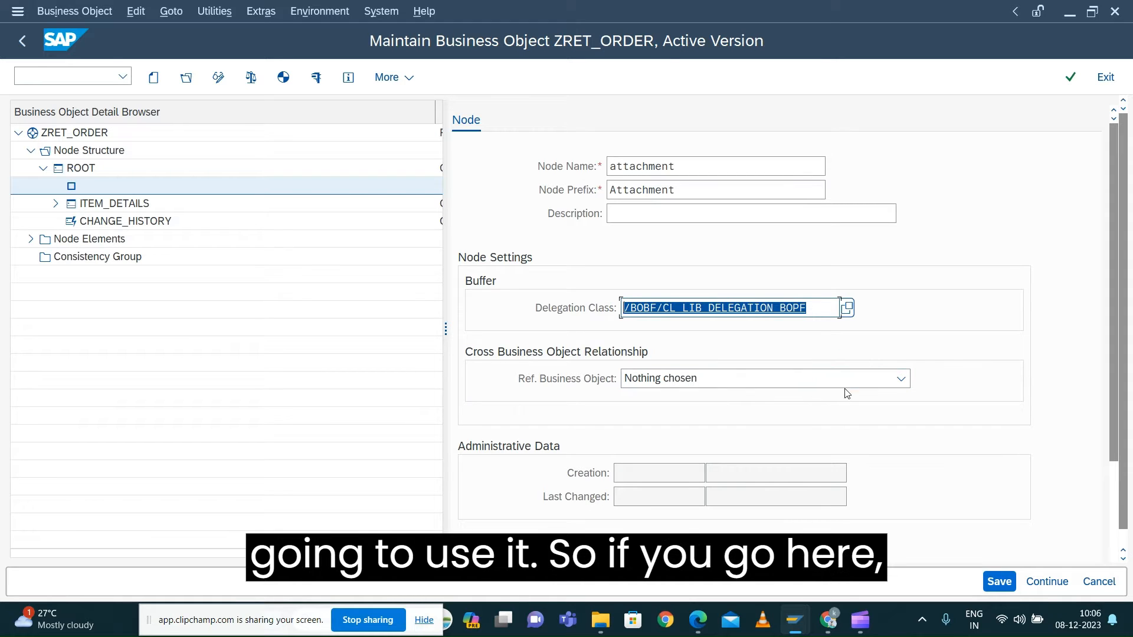
left_click(901, 379)
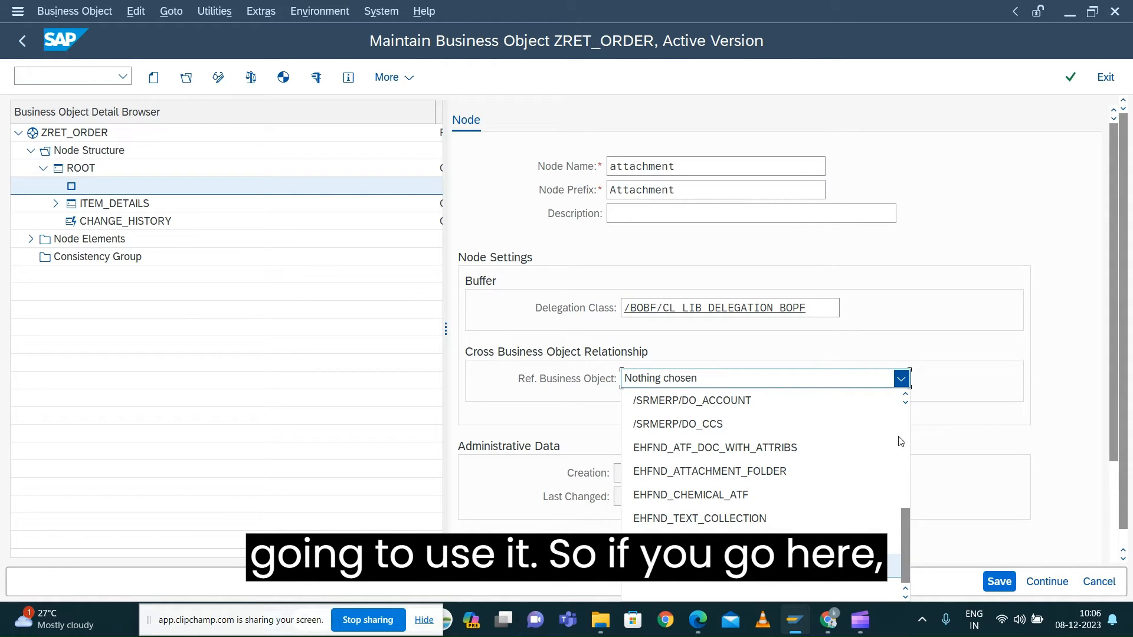
left_click_drag(905, 521, 897, 423)
left_click(904, 378)
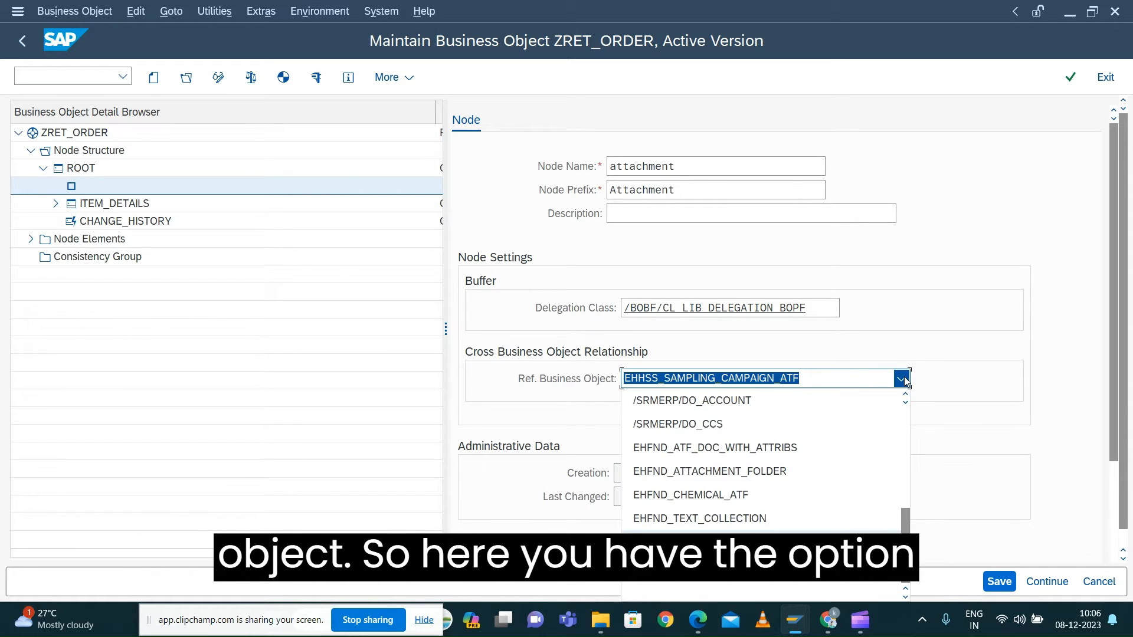
scroll(911, 443, "up", 5)
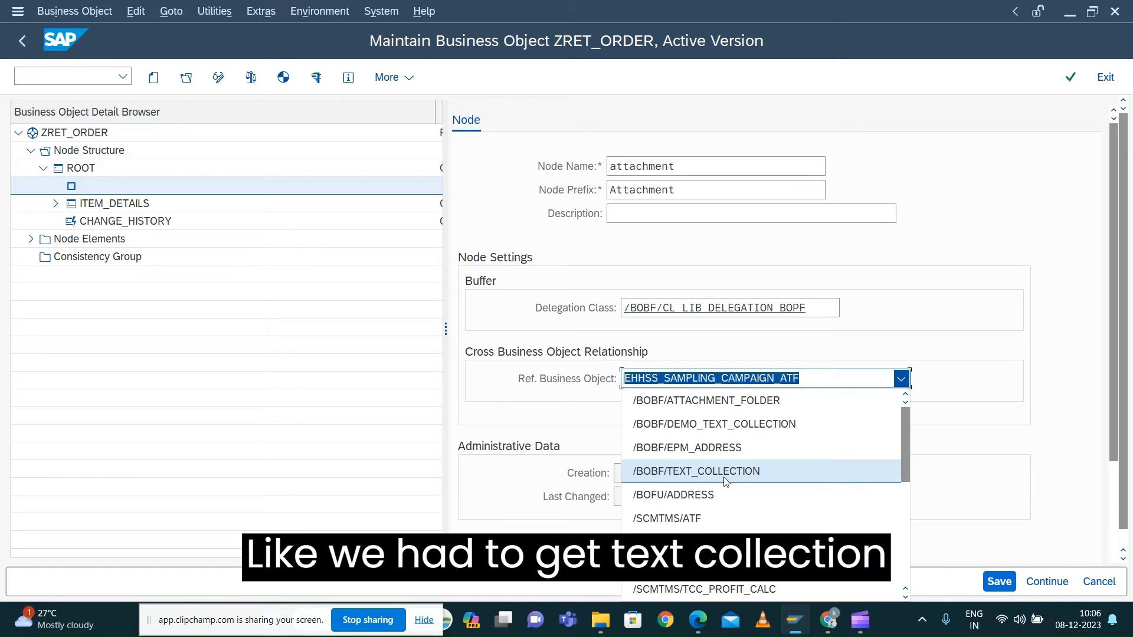
left_click(717, 401)
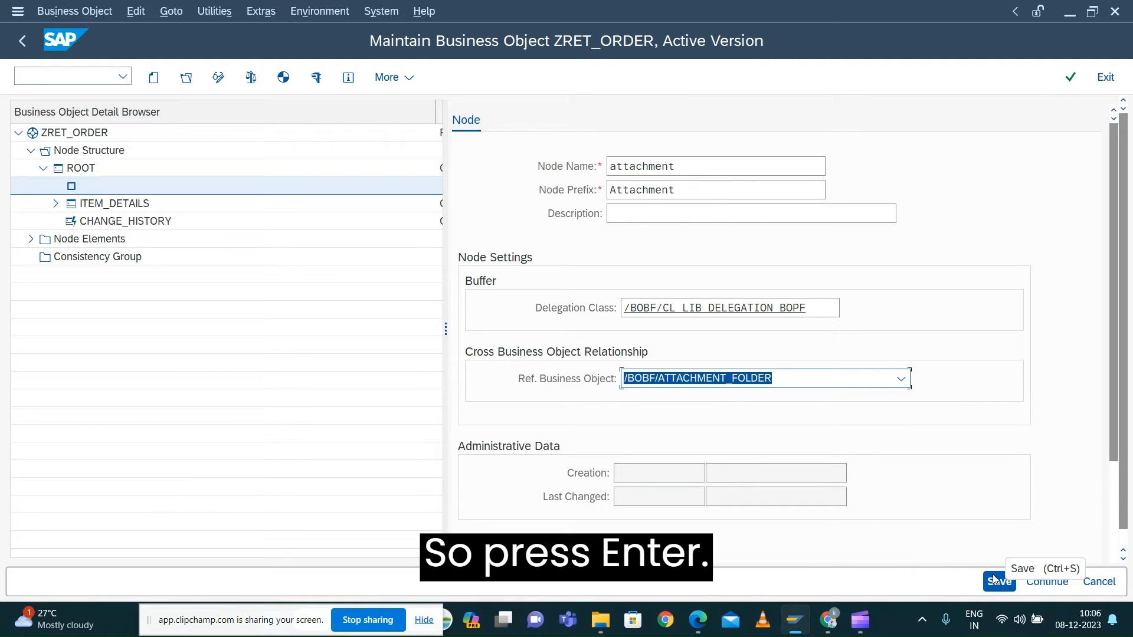
key("Return")
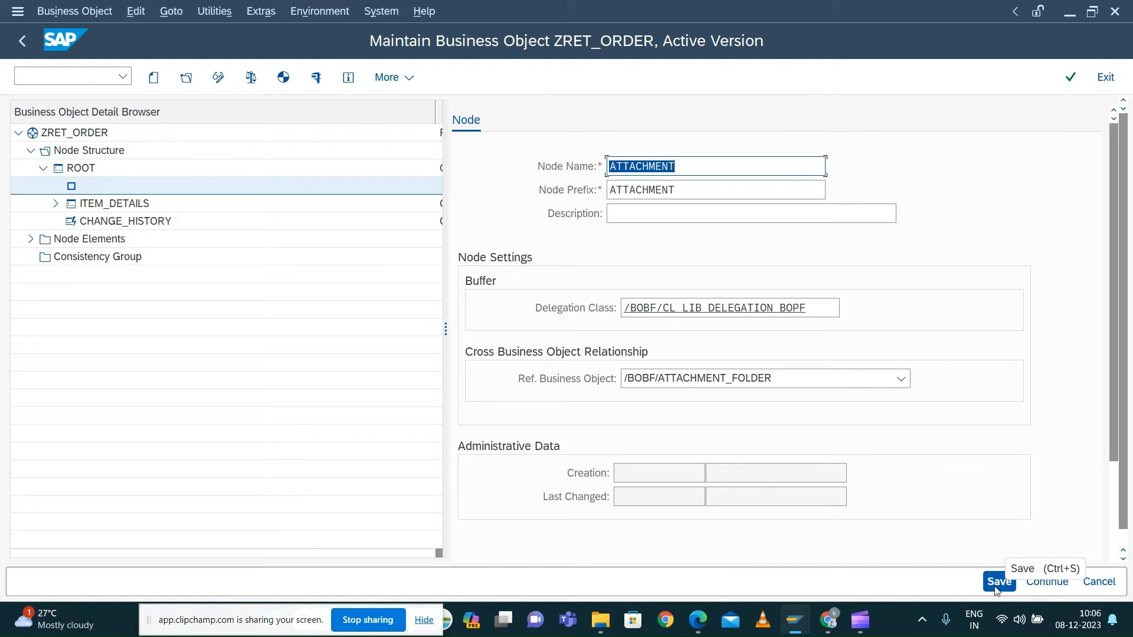
left_click(996, 587)
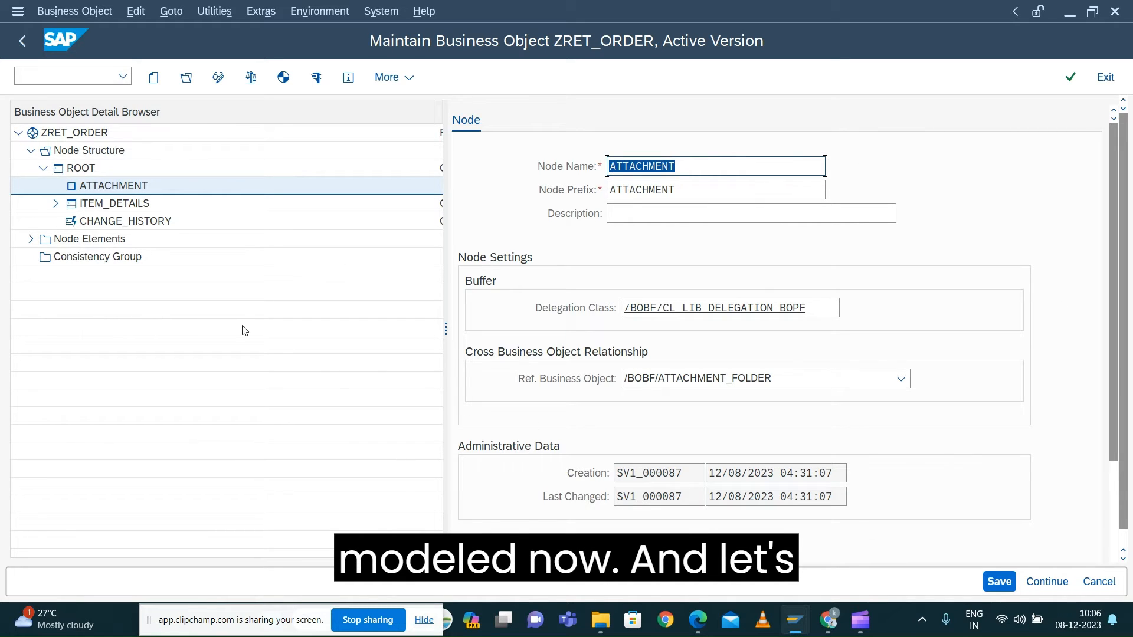
Step: Inspect the ATTACHMENT association of the ROOT node among the node elements
left_click(31, 240)
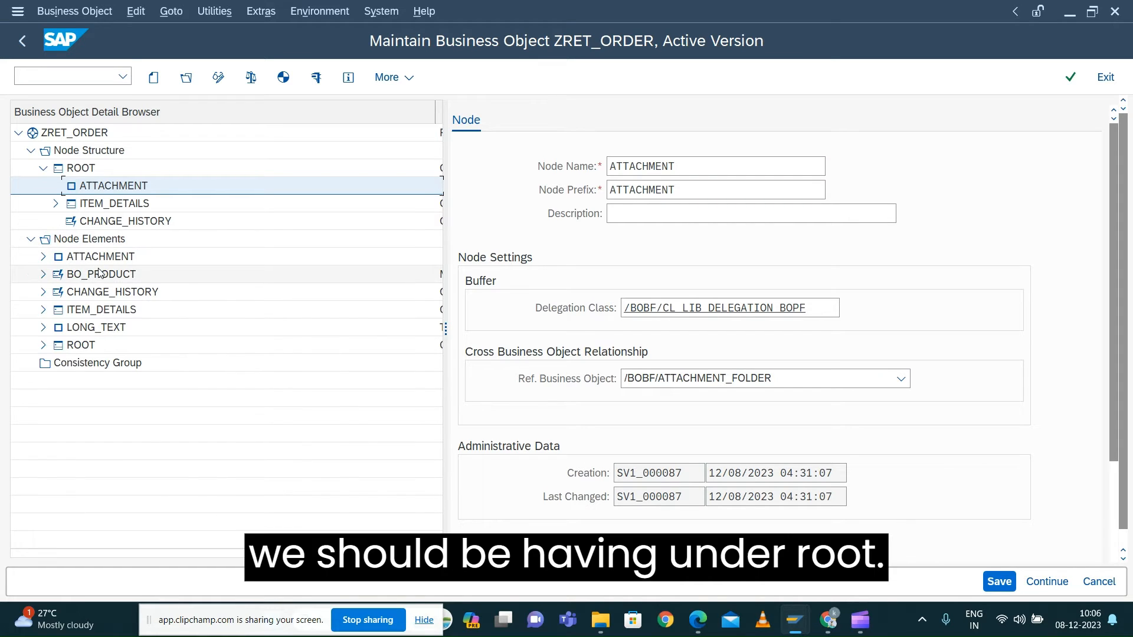
left_click(44, 345)
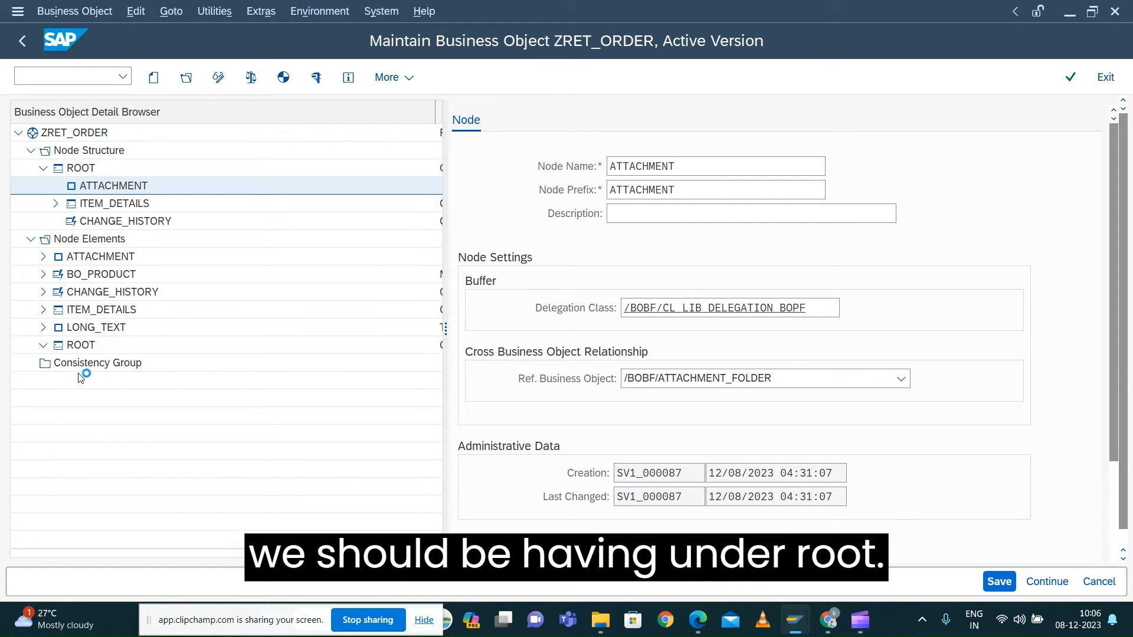
left_click(55, 381)
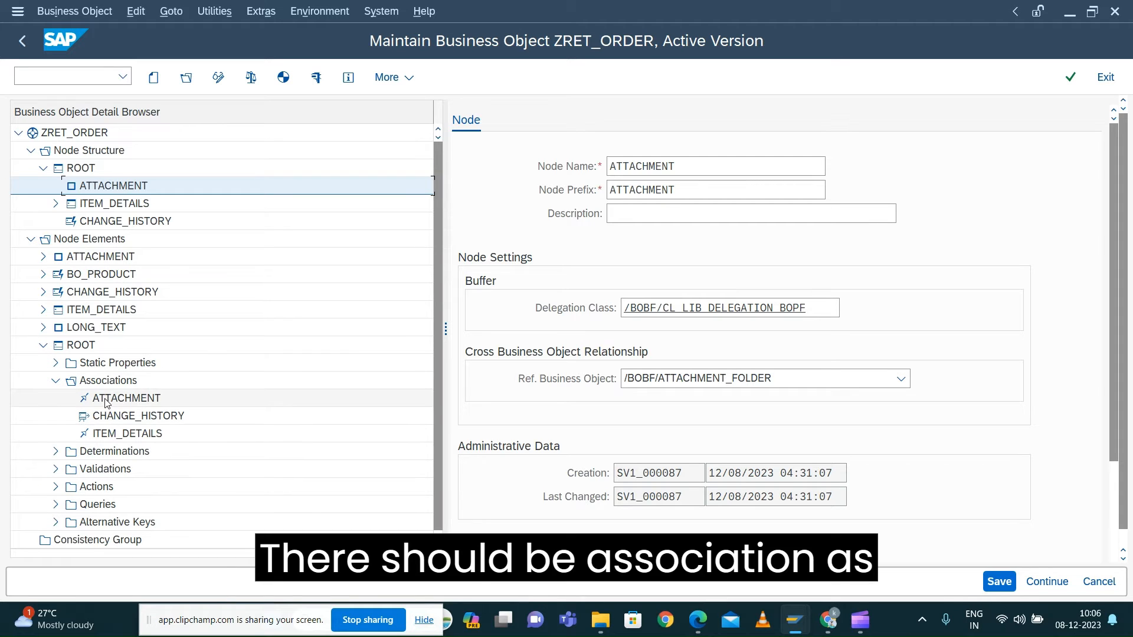
left_click(127, 399)
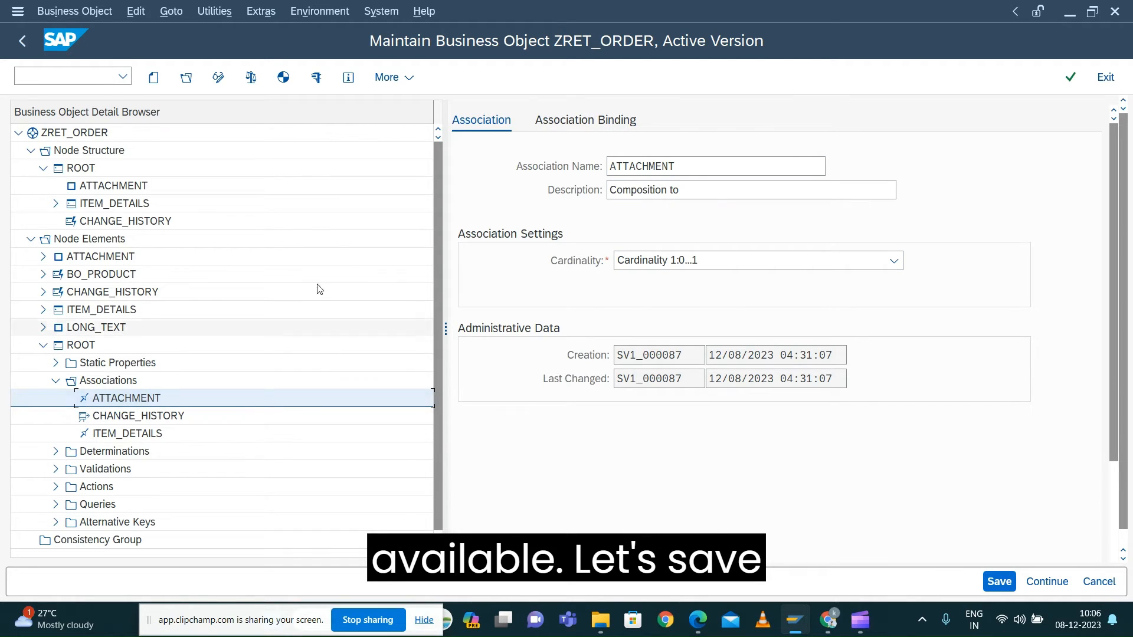
Step: Save the business object and run the check and correct function on it
left_click(997, 583)
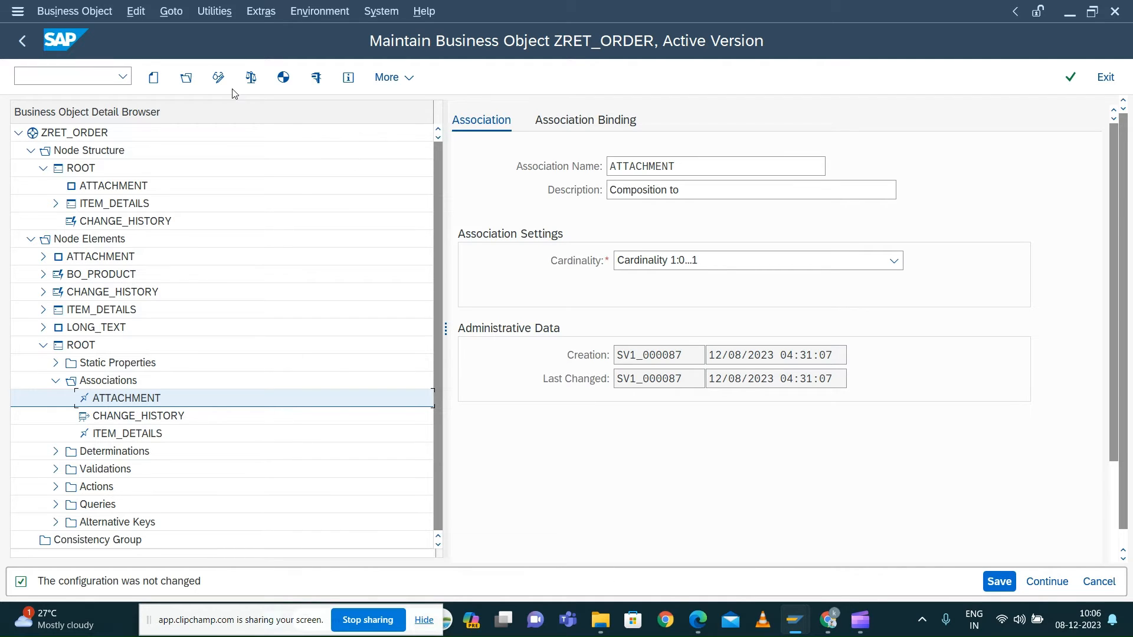
left_click(71, 12)
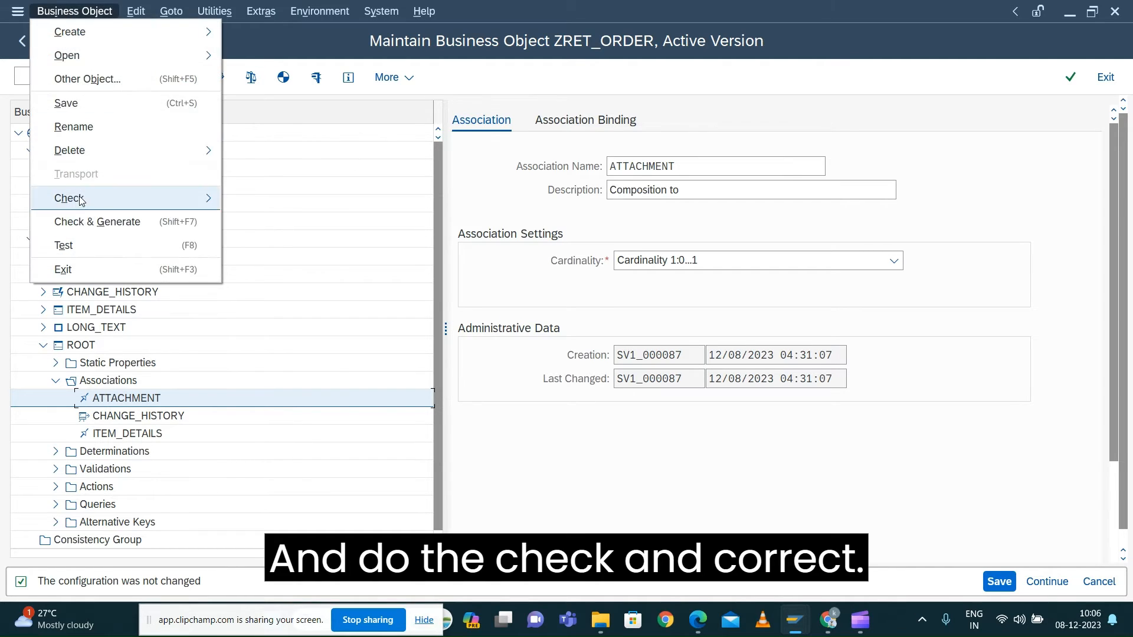
mouse_move(80, 198)
left_click(295, 221)
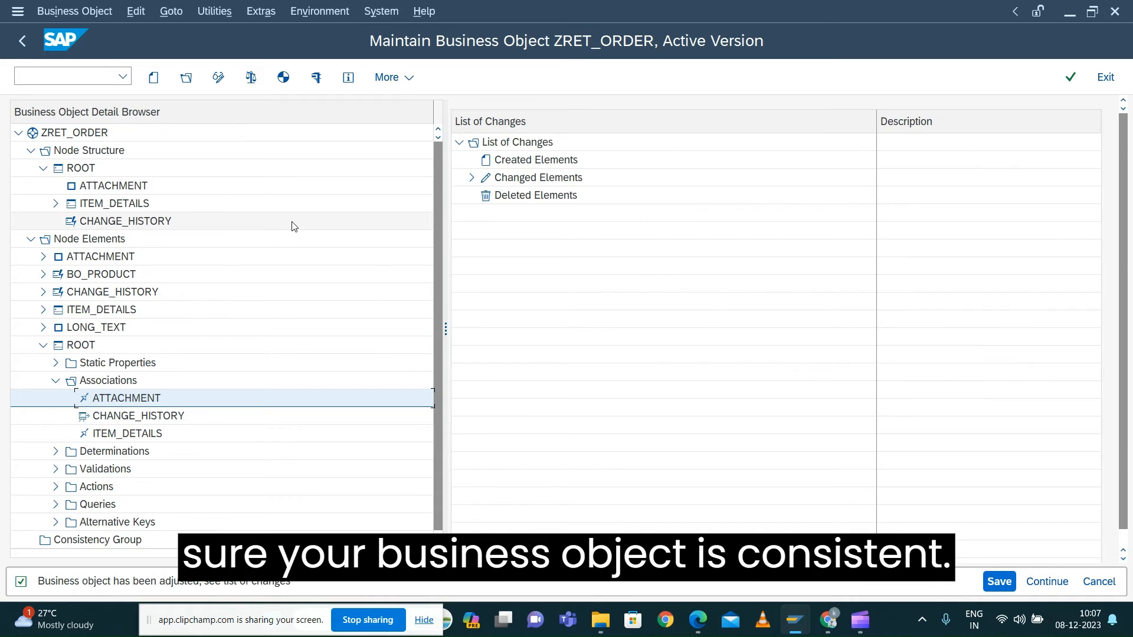
Step: Check business object ZRET_ORDER for consistency, then generate it and close the message log
left_click(251, 77)
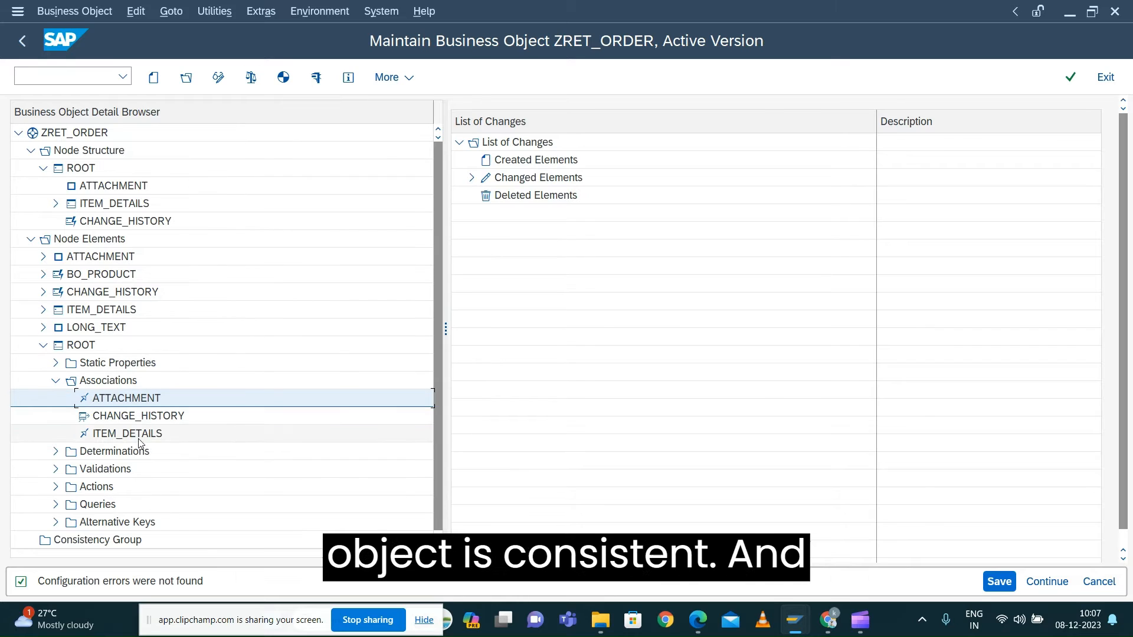
left_click(284, 78)
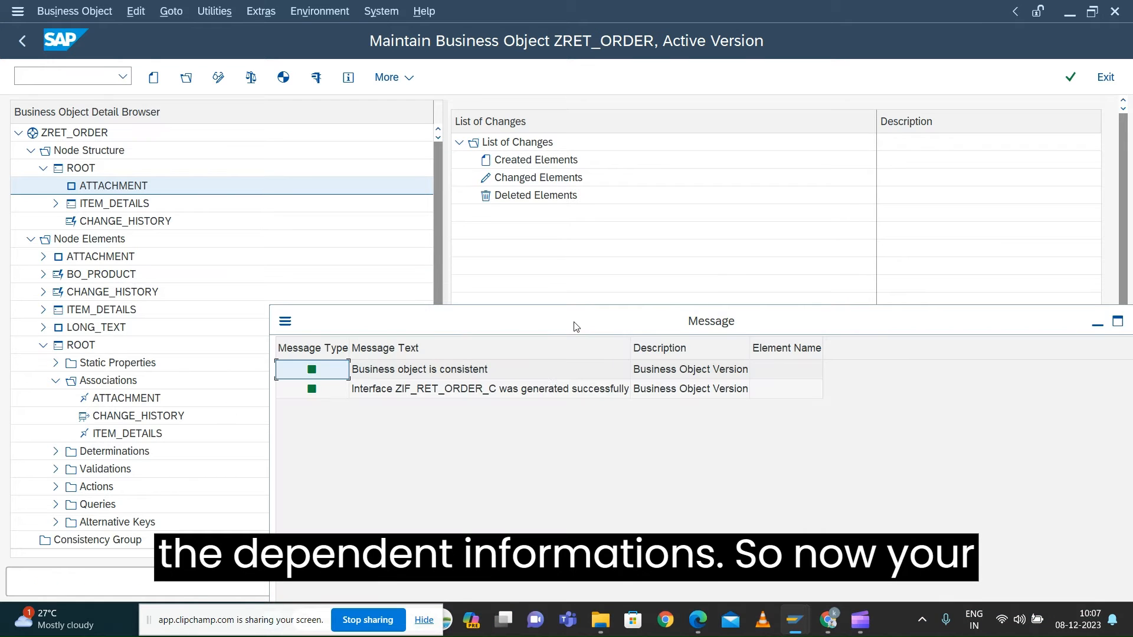
left_click_drag(575, 321, 346, 352)
left_click(909, 352)
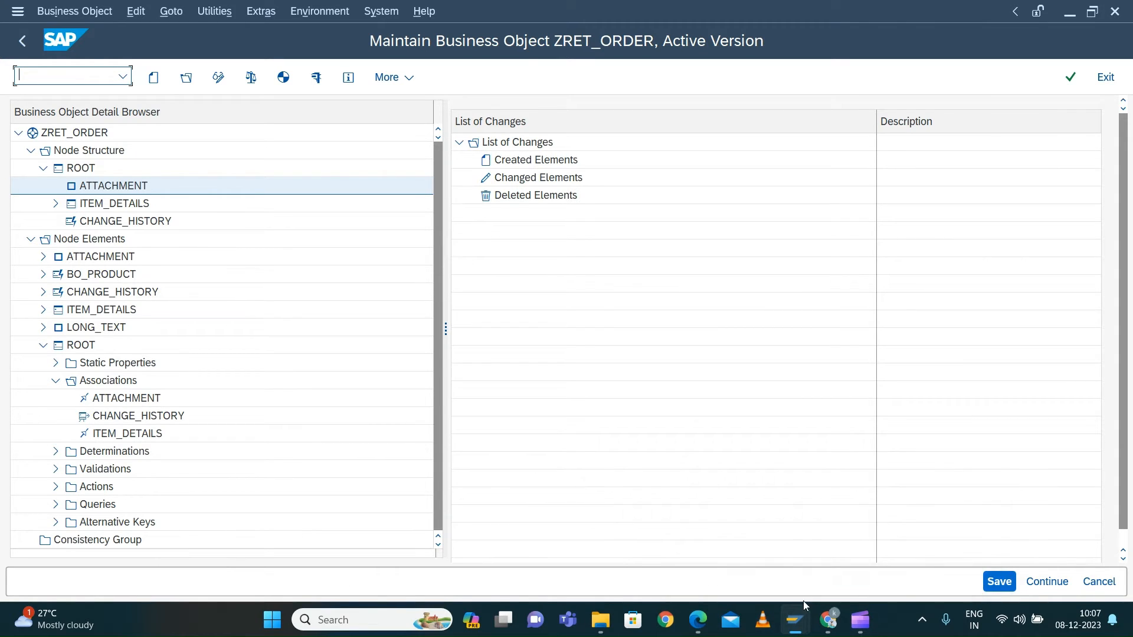
Step: Switch to the Display IMG session and start transaction /nbobt
mouse_move(795, 618)
left_click(930, 543)
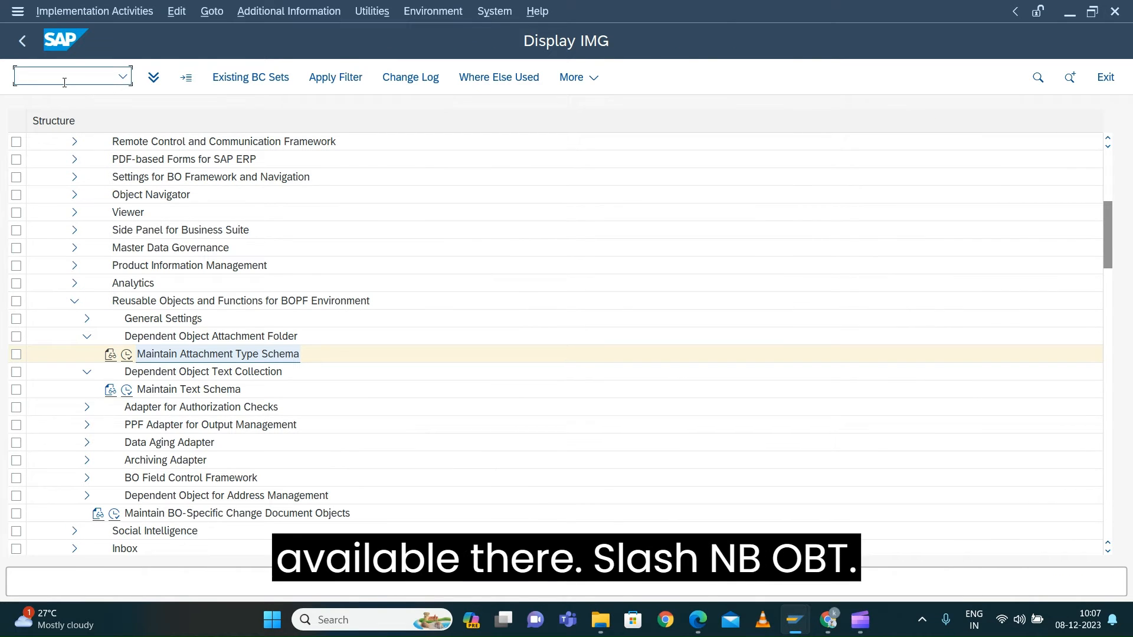
type("bobt")
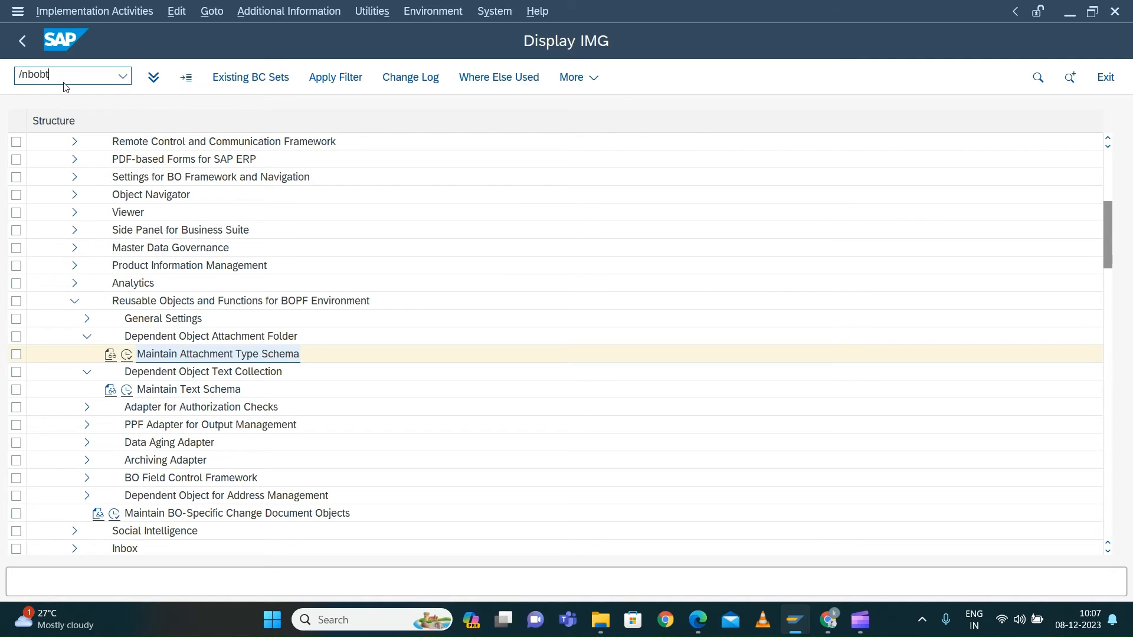
key("Return")
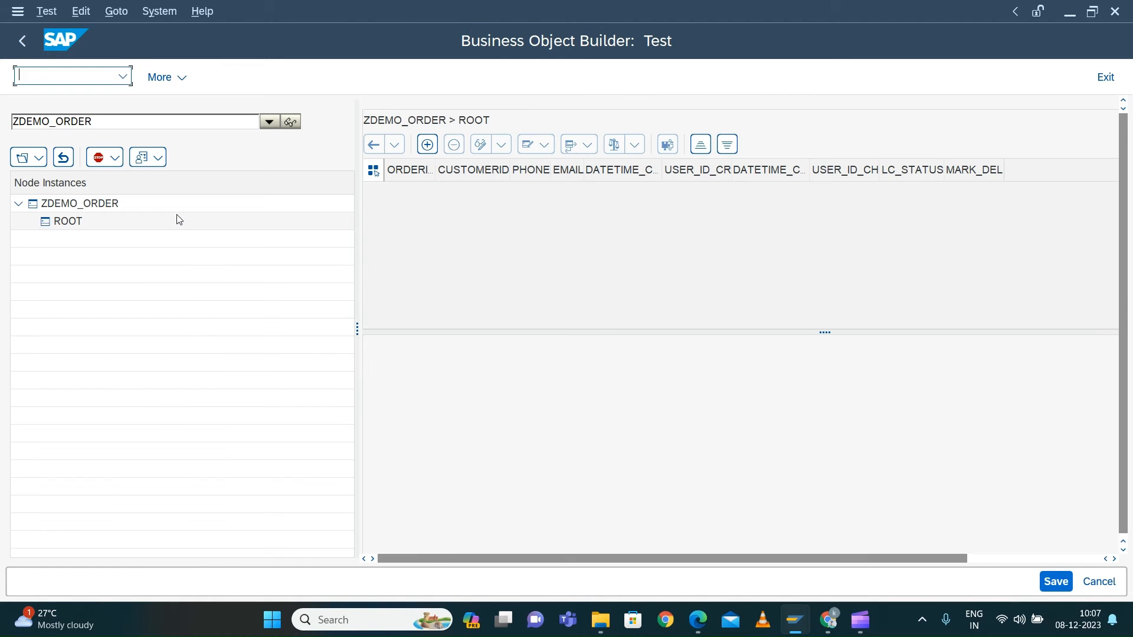
Step: Load business object ZRET_ORDER in the test tool and clear all loaded test transactions
double_click(108, 118)
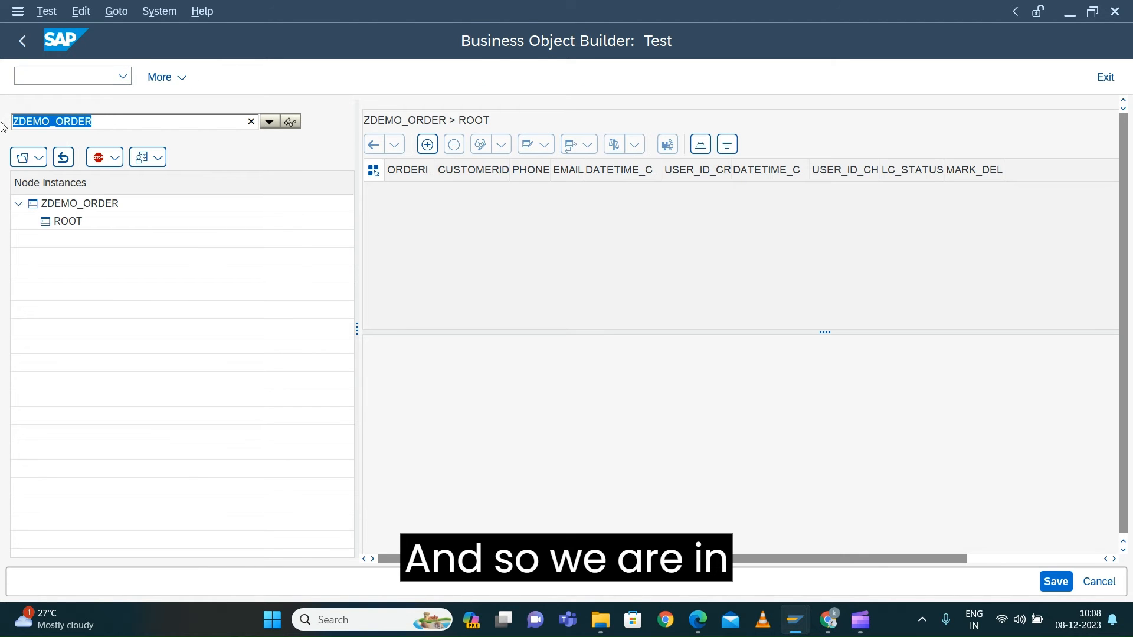
type("z")
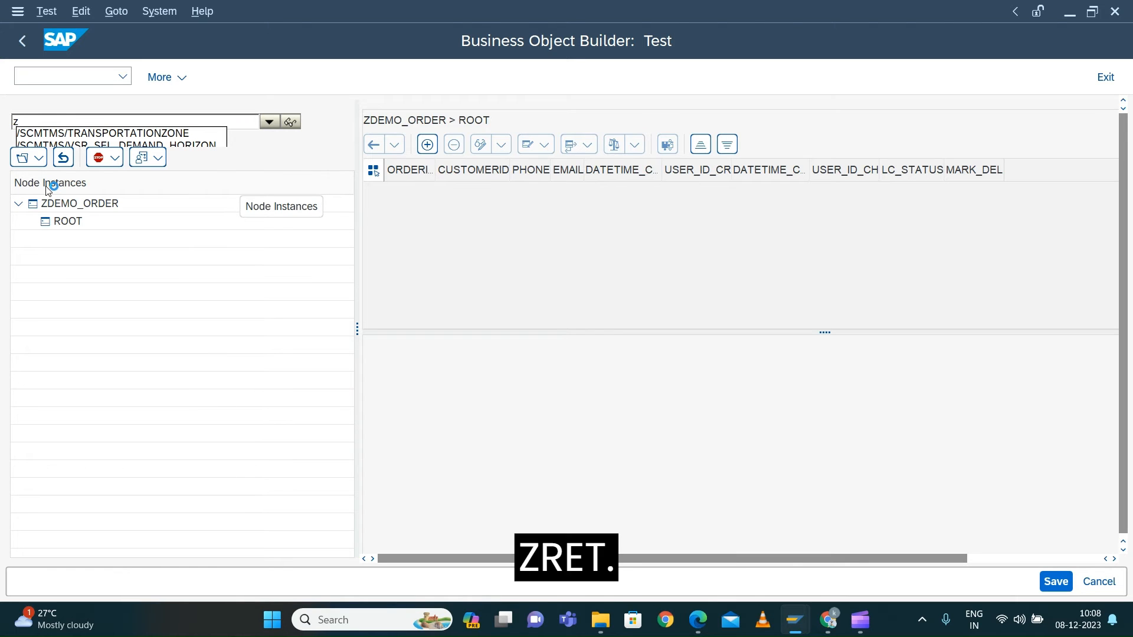
type("ret")
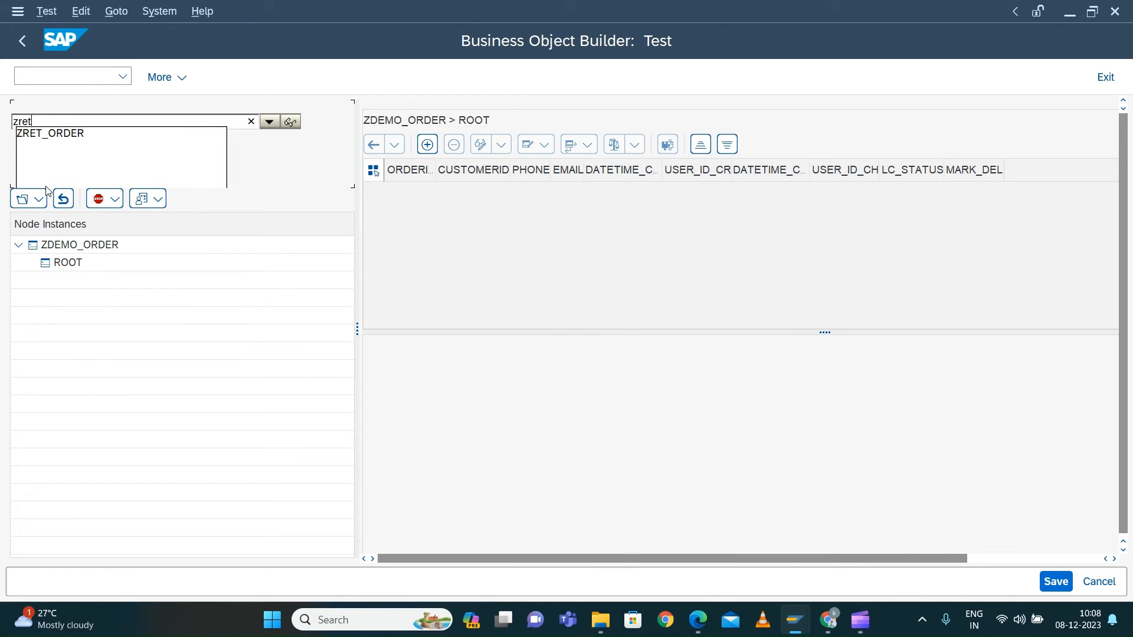
left_click(50, 136)
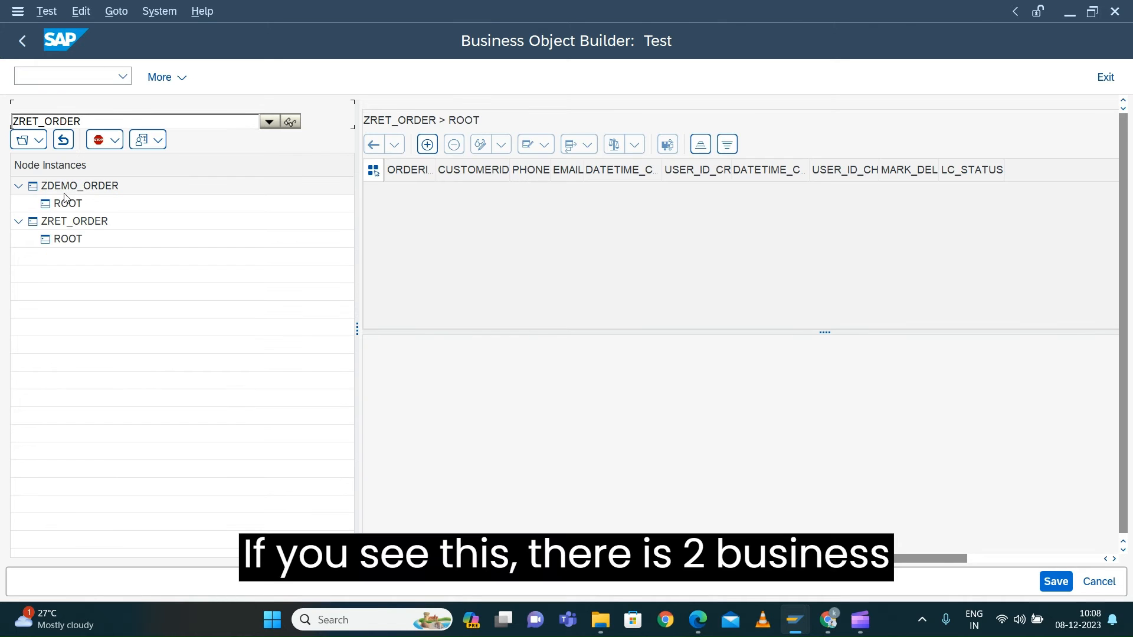
left_click(62, 141)
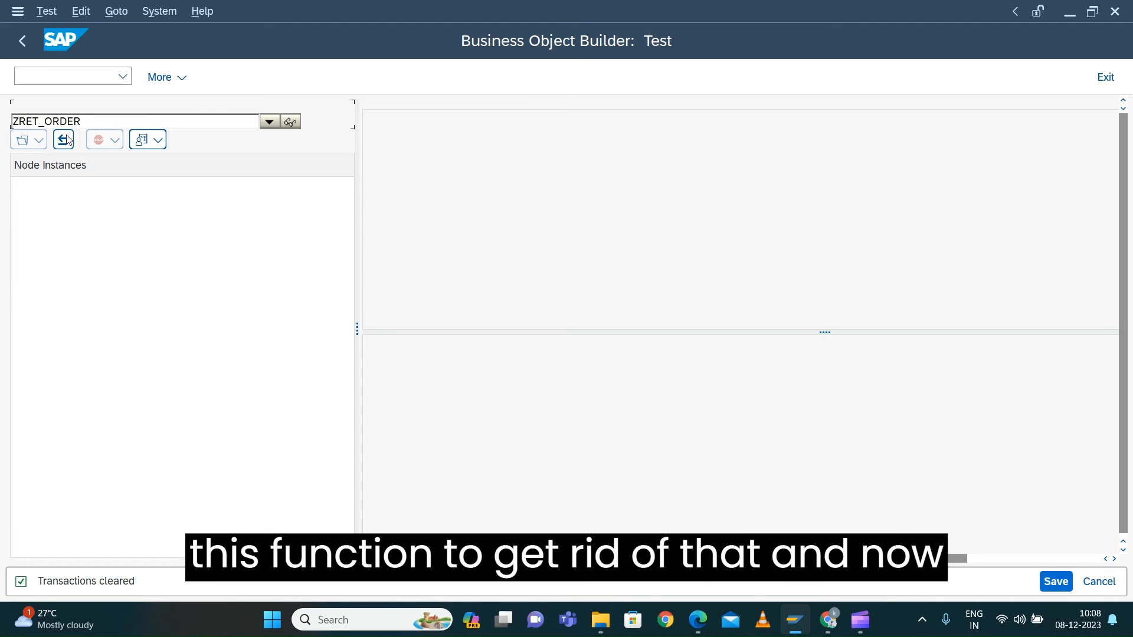
Step: Reload business object ZRET_ORDER and load its ROOT node instances with the SELECT_ALL query, without any selection criteria
left_click(293, 126)
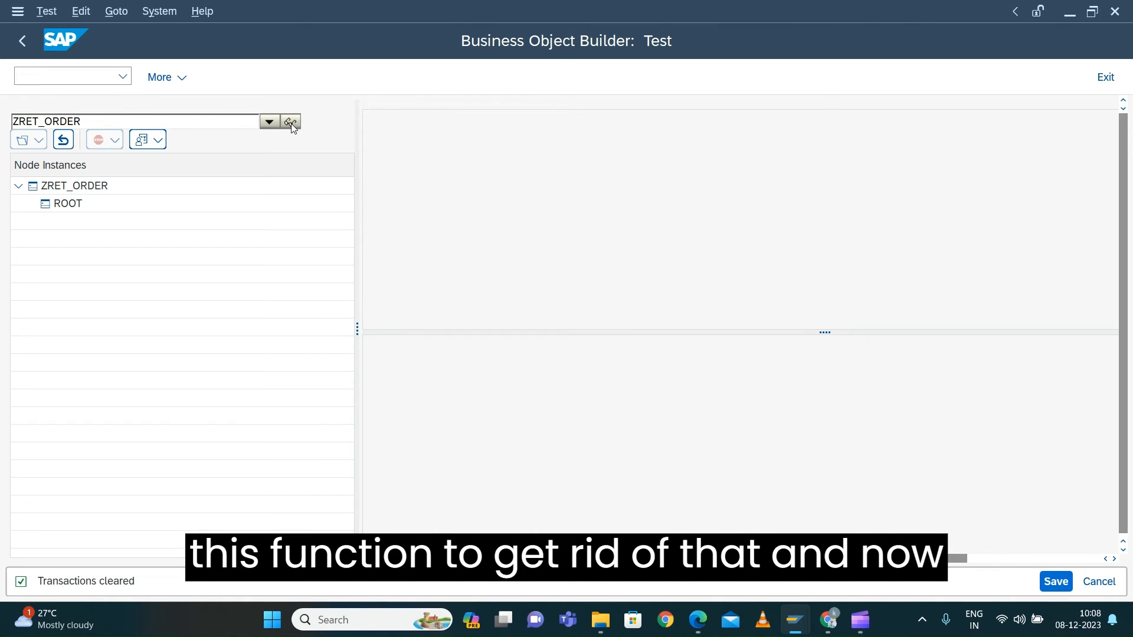
double_click(76, 190)
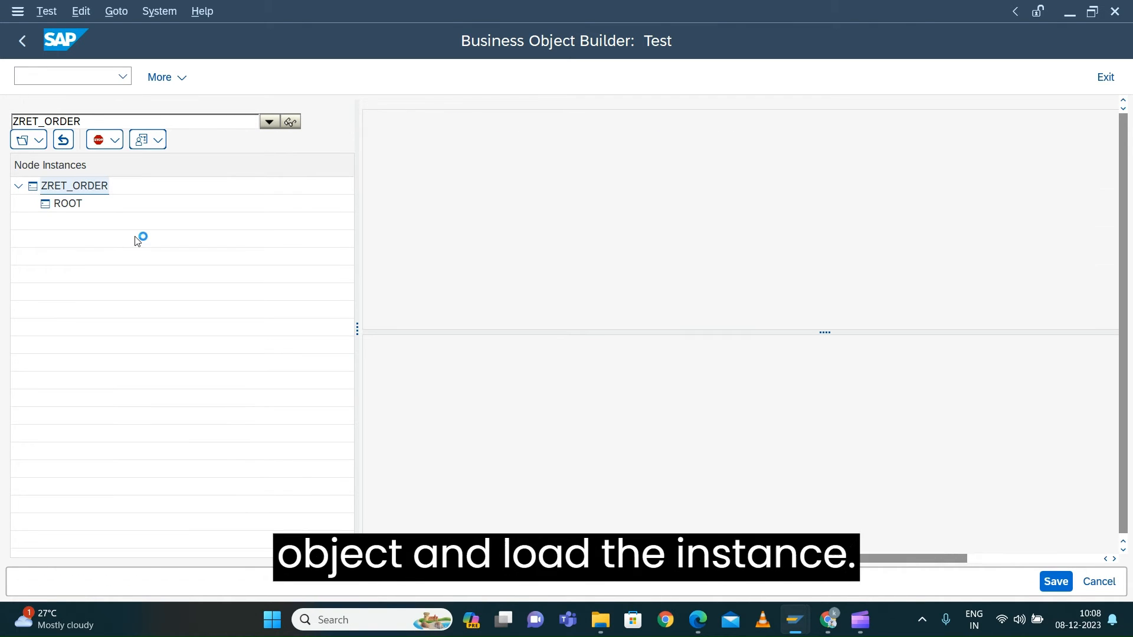
left_click(40, 142)
mouse_move(56, 160)
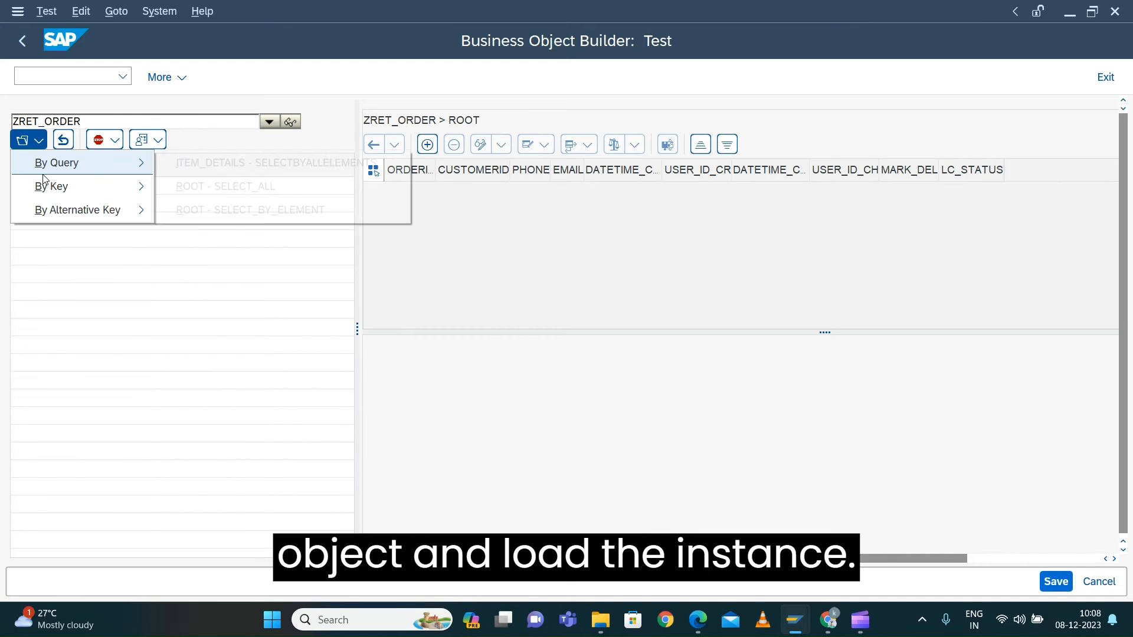
left_click(249, 187)
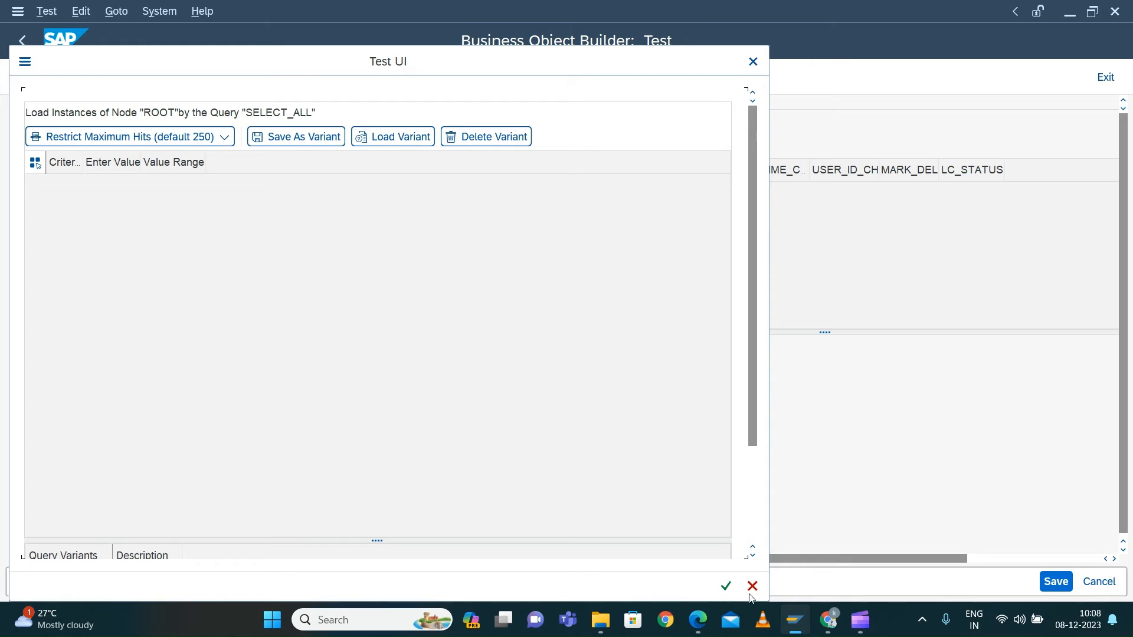
left_click(723, 589)
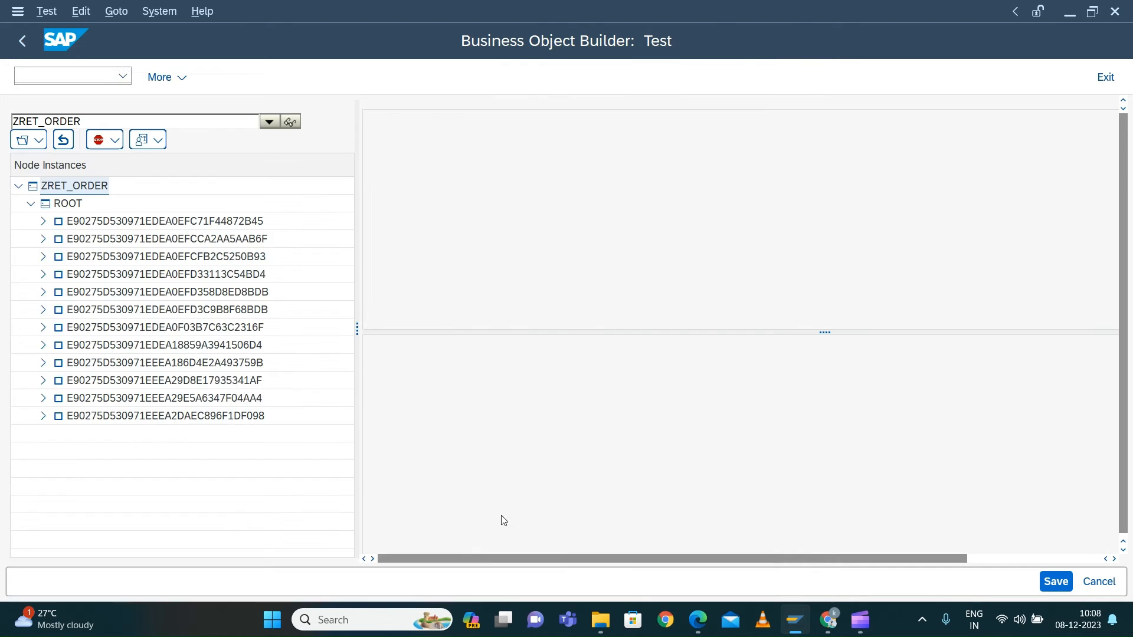
Step: Expand the last ROOT instance, select its order record and view the ATTACHMENT node beneath it
left_click(44, 419)
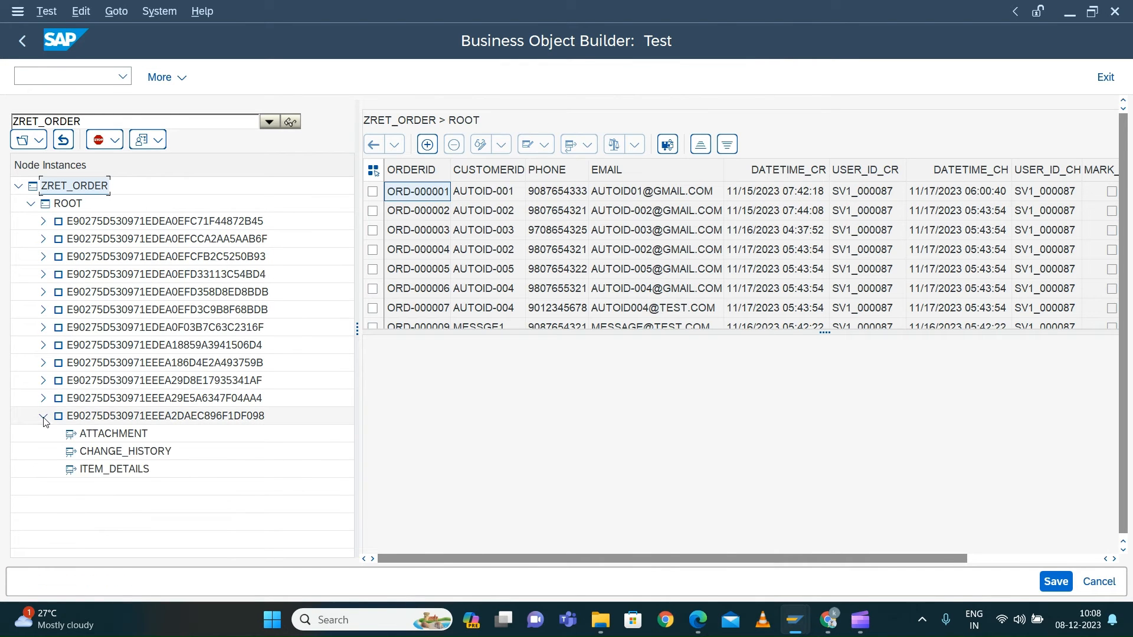
left_click(330, 418)
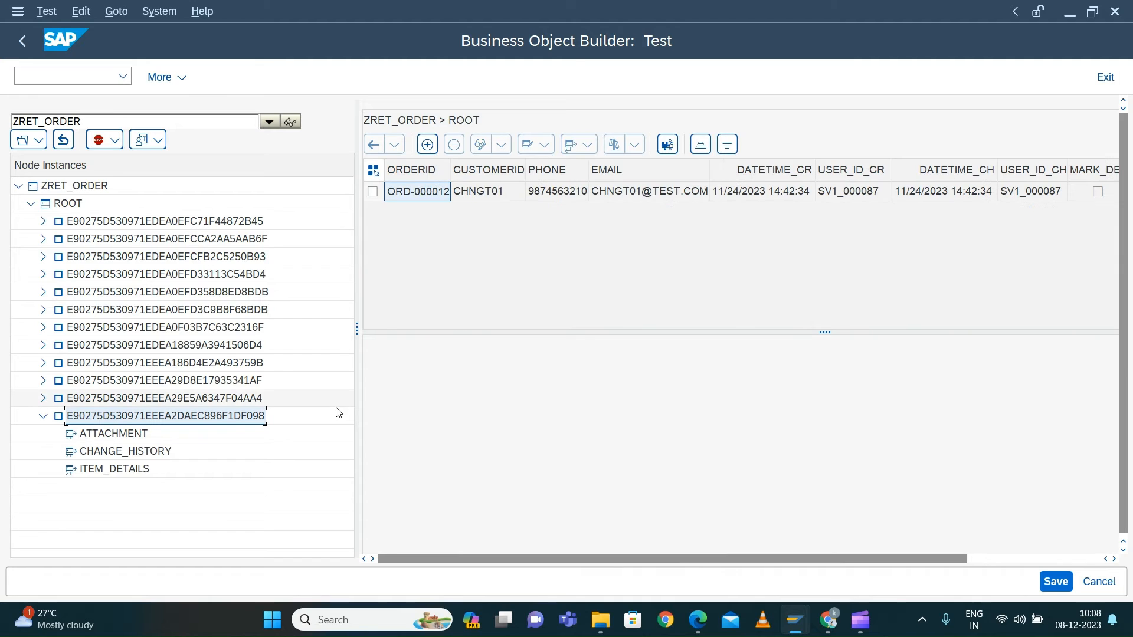
left_click(372, 193)
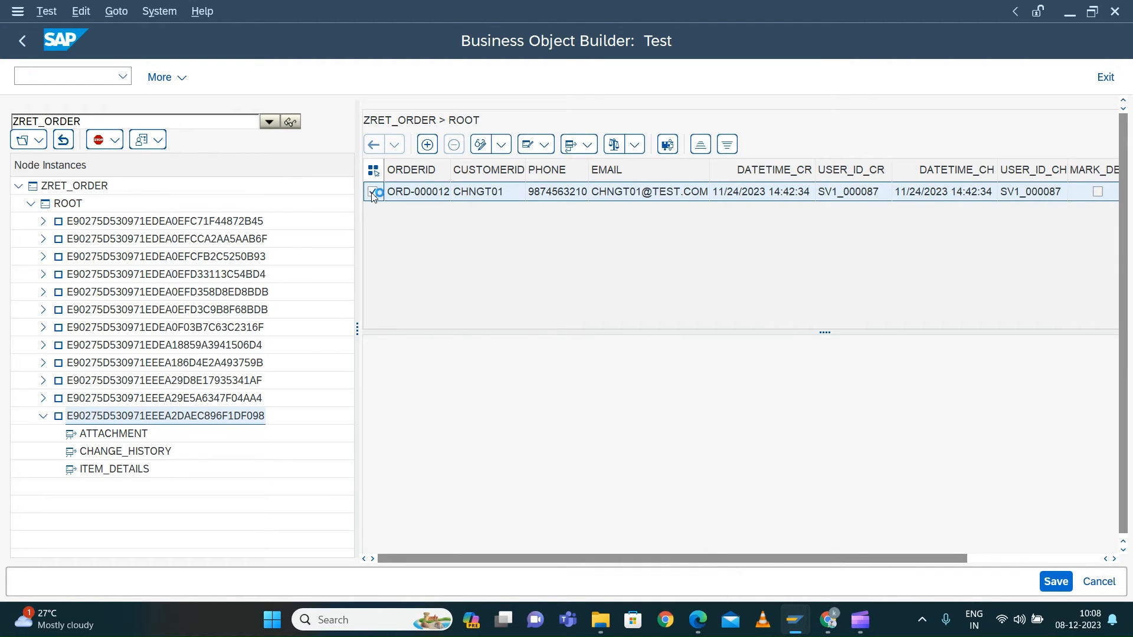
left_click(100, 437)
double_click(101, 437)
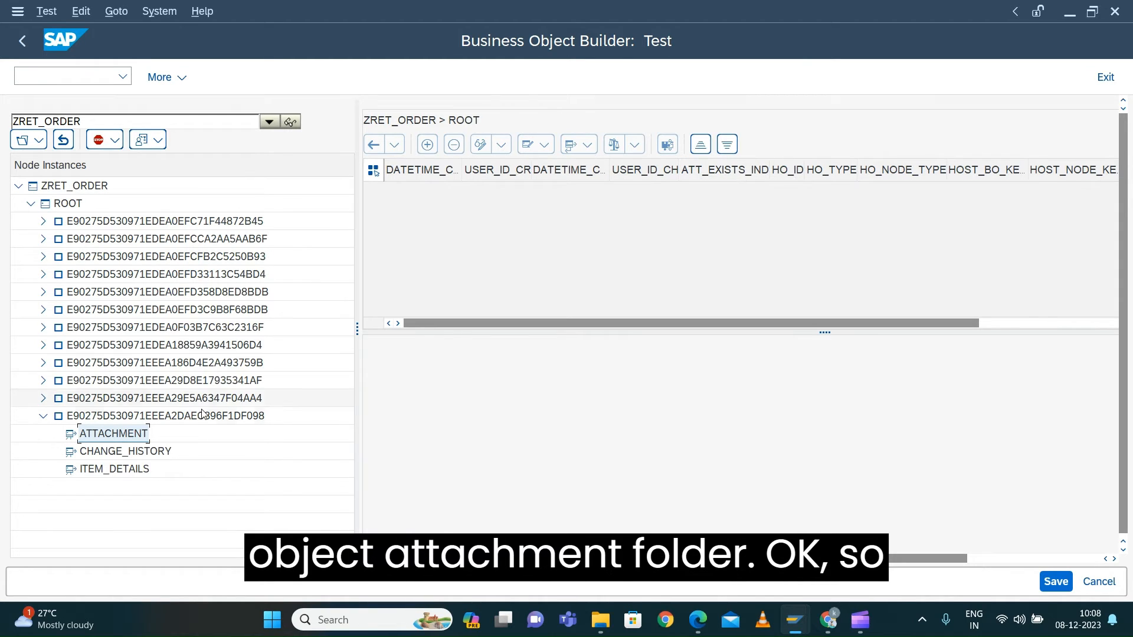
Step: Switch the last ROOT instance's order record to edit mode and create a new instance in its ATTACHMENT node
double_click(236, 416)
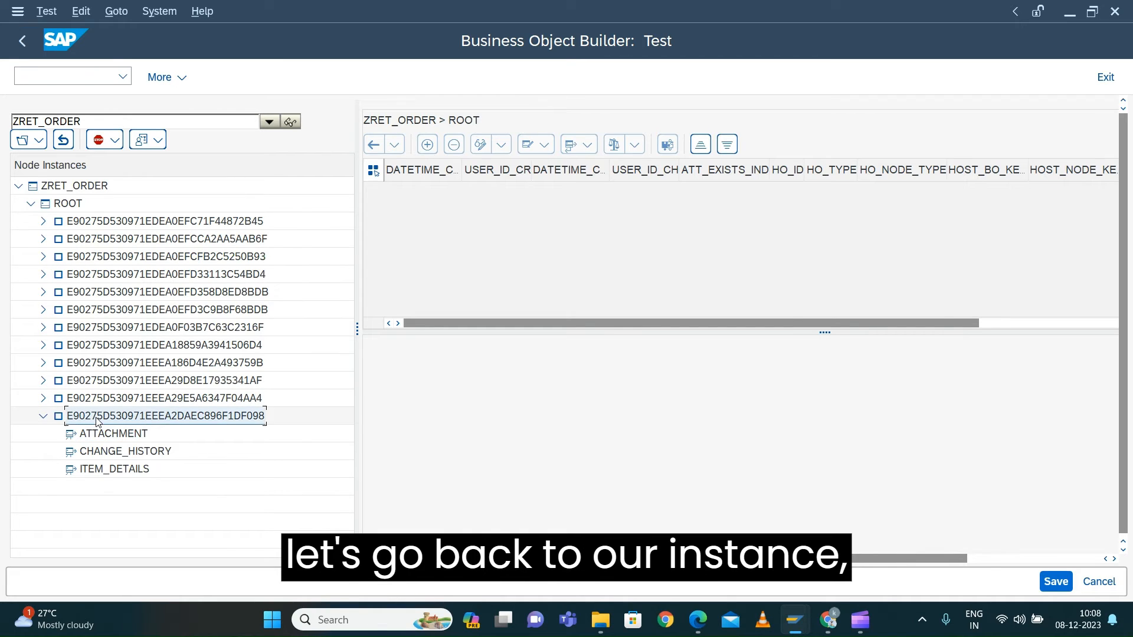
left_click(373, 192)
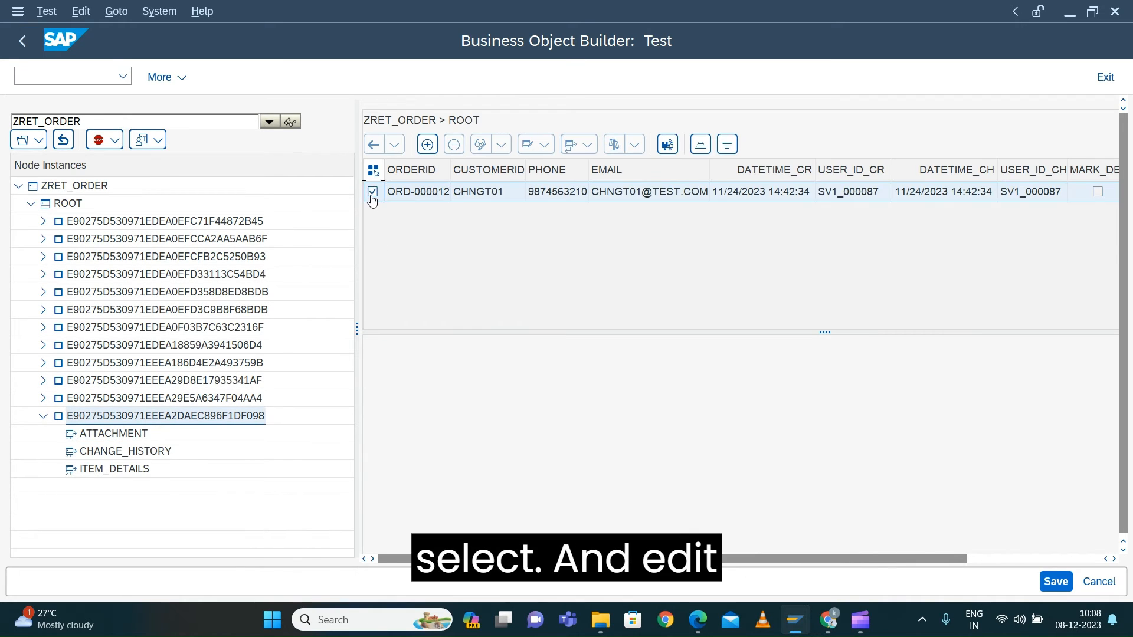
left_click(480, 145)
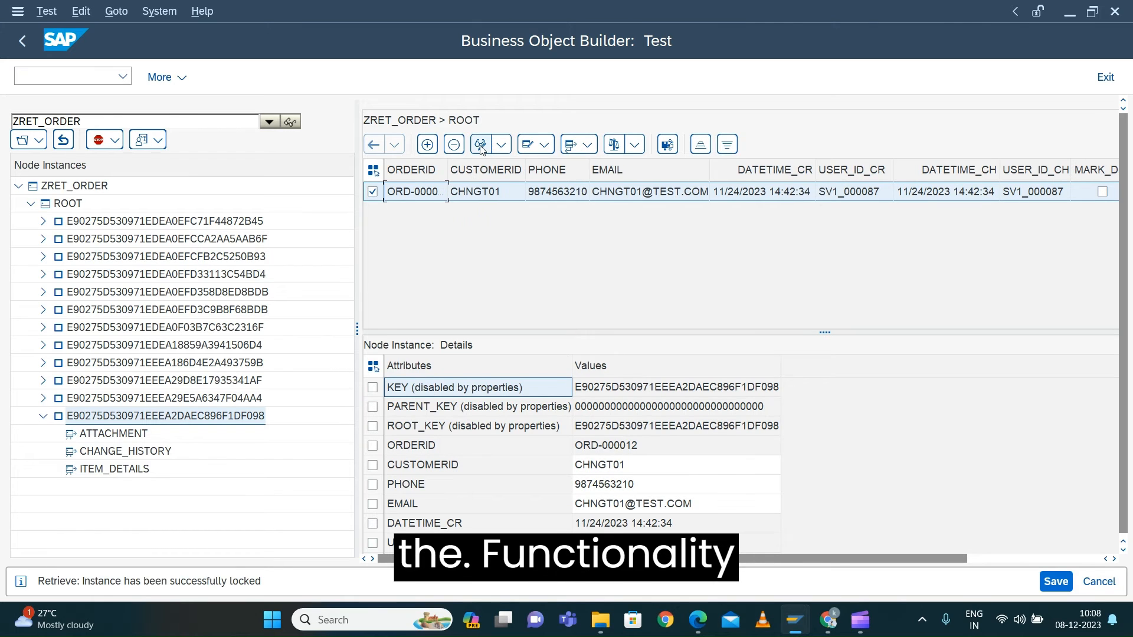
double_click(114, 434)
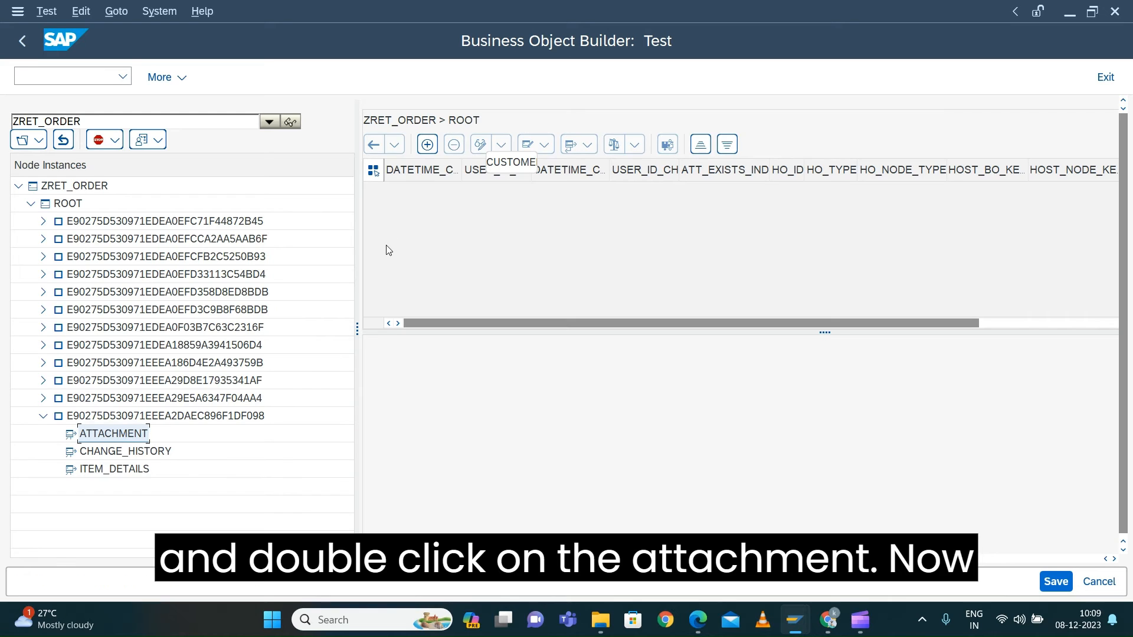
left_click(428, 145)
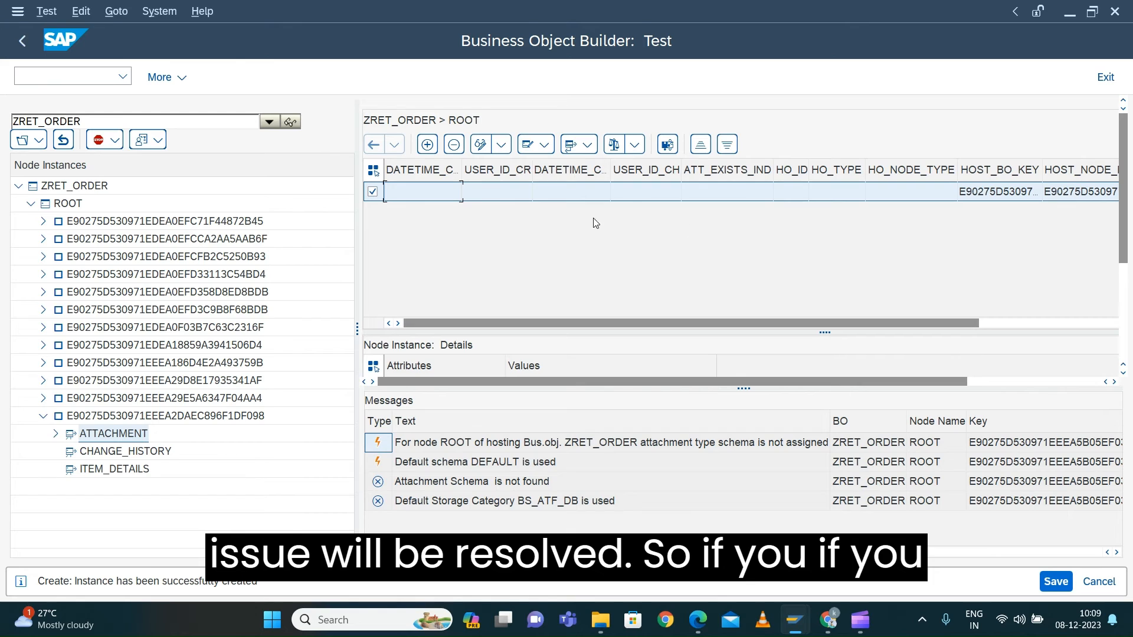
Step: Examine the CREATE_FILE action's parameters for the new attachment instance, including CONTENT, and cancel the action
left_click(542, 145)
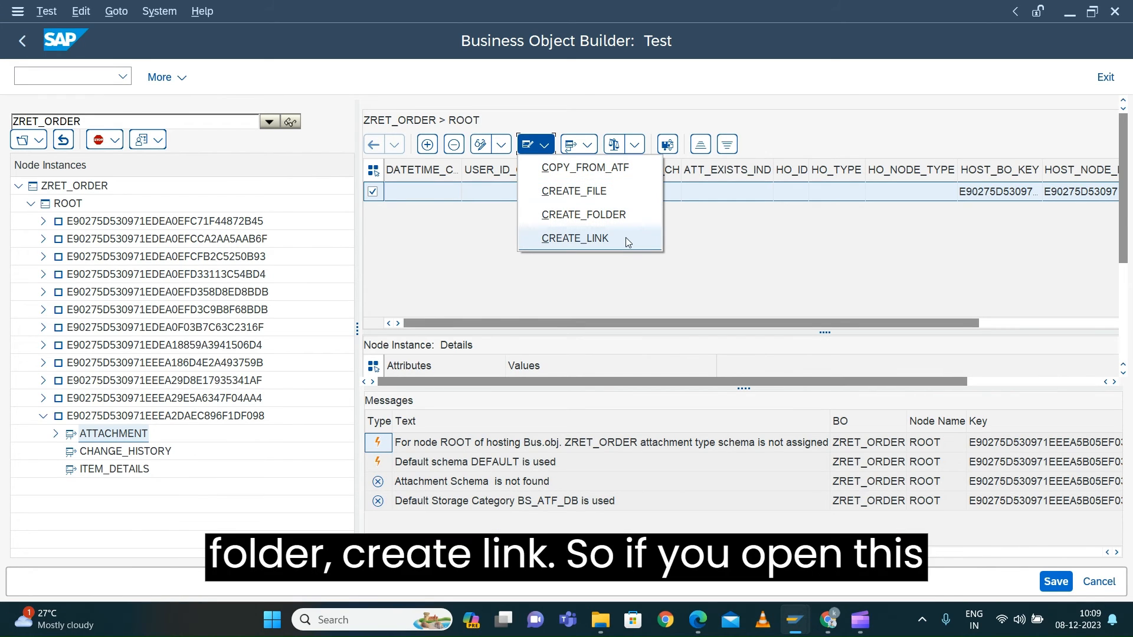
left_click(614, 192)
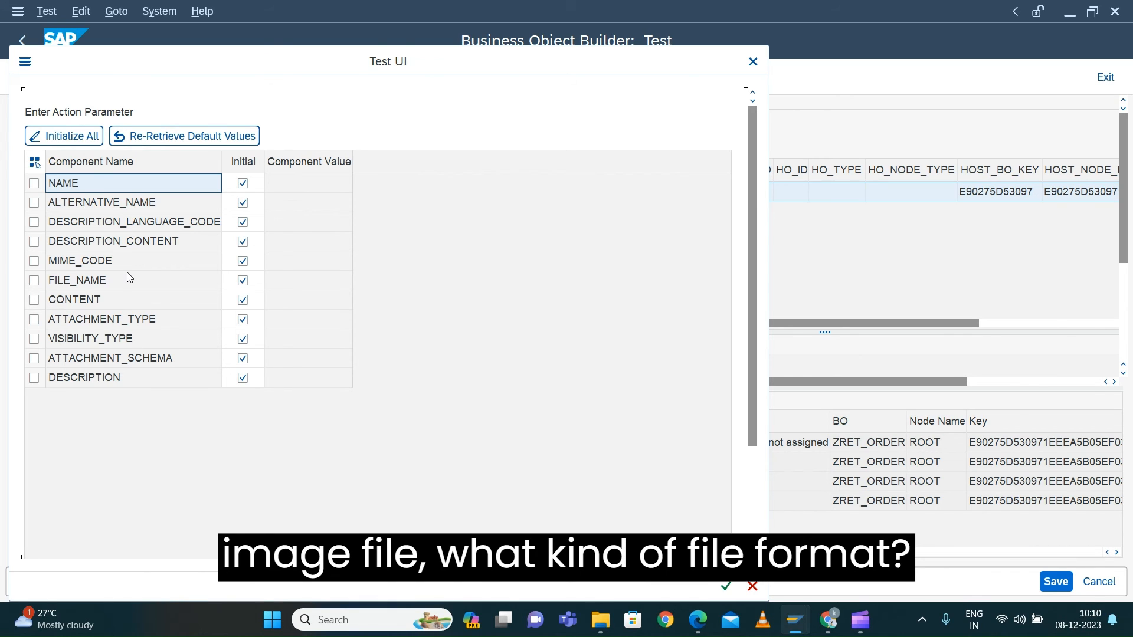
left_click(71, 302)
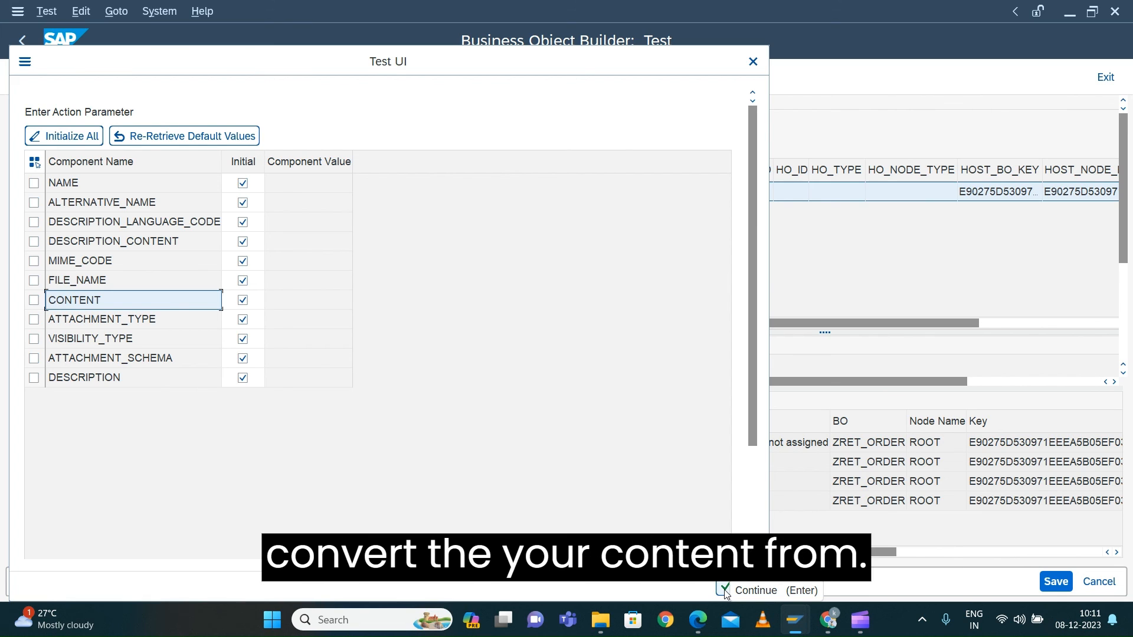
left_click(287, 305)
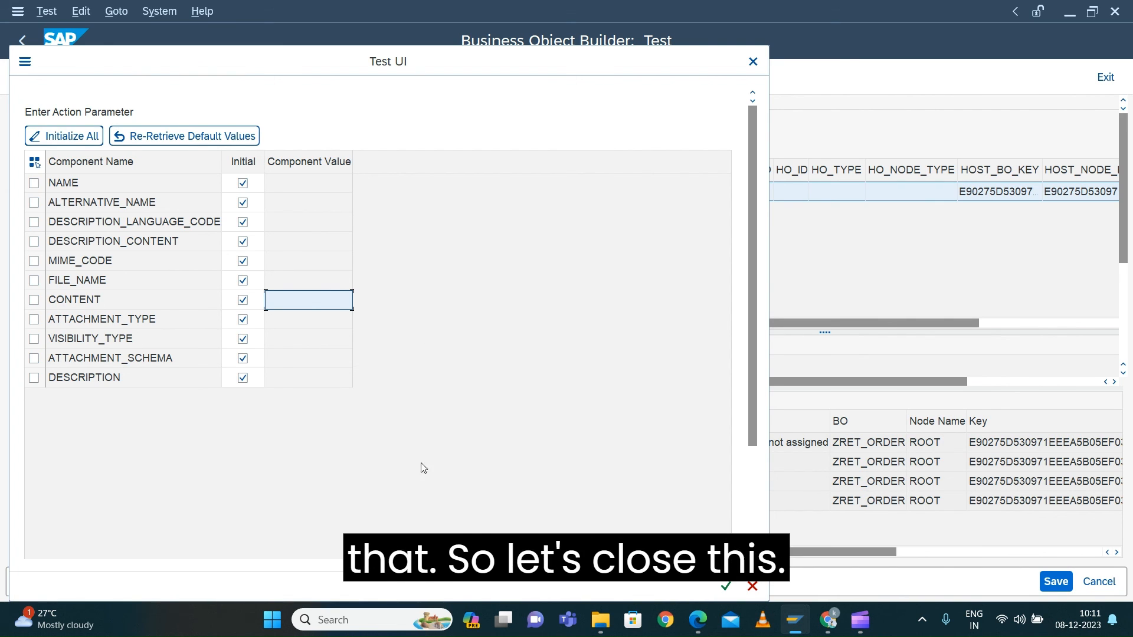
left_click(752, 587)
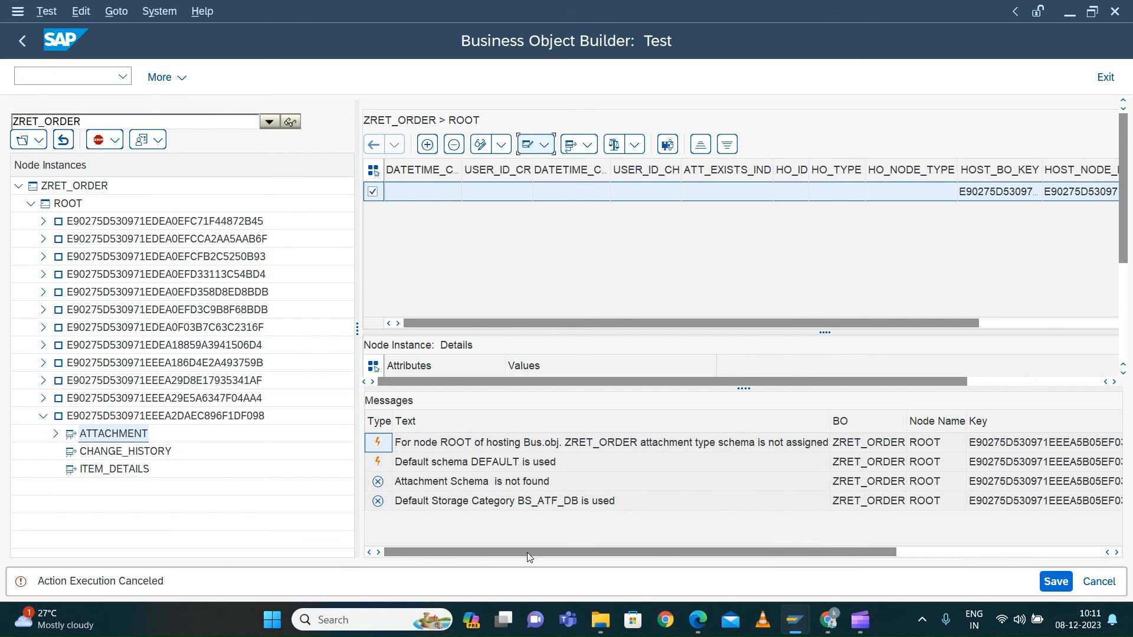
mouse_move(859, 623)
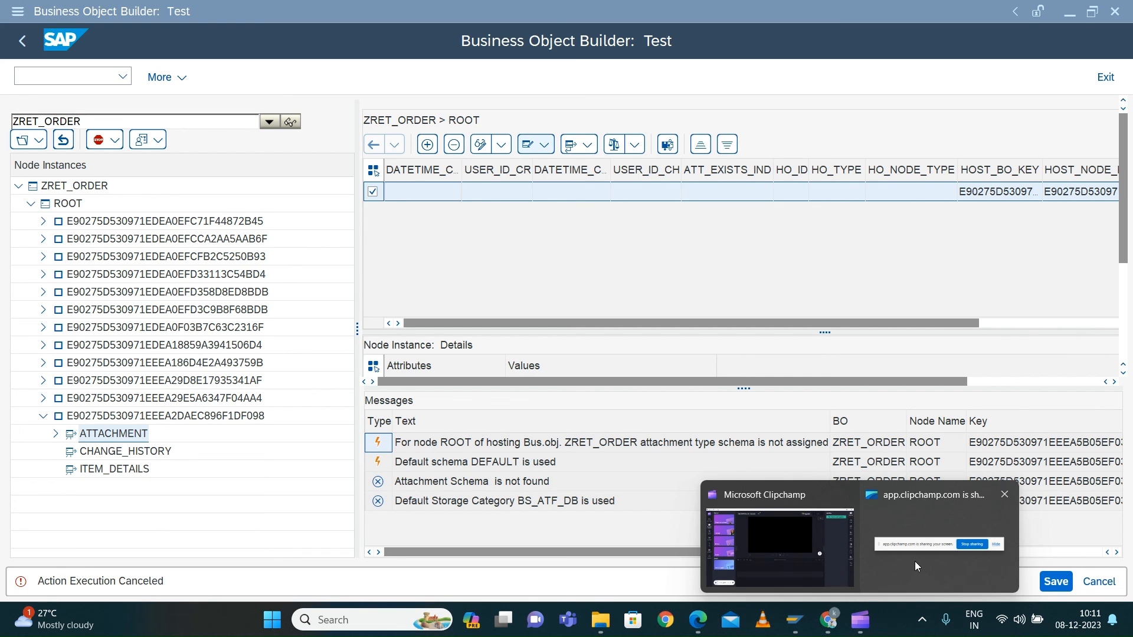